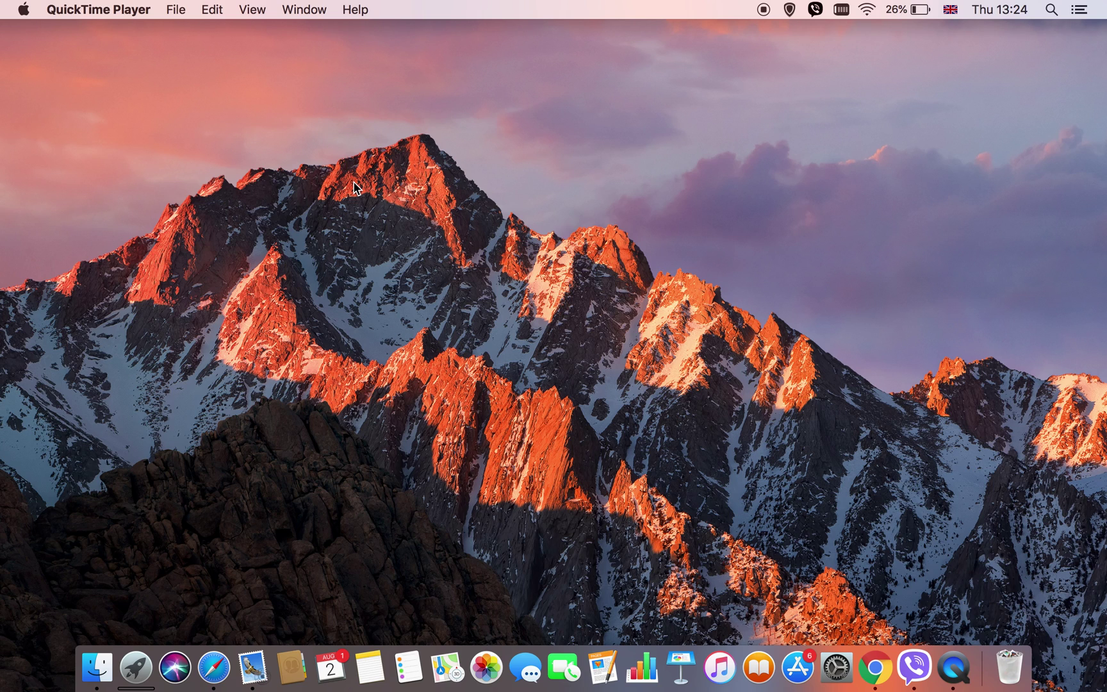
left_click(356, 188)
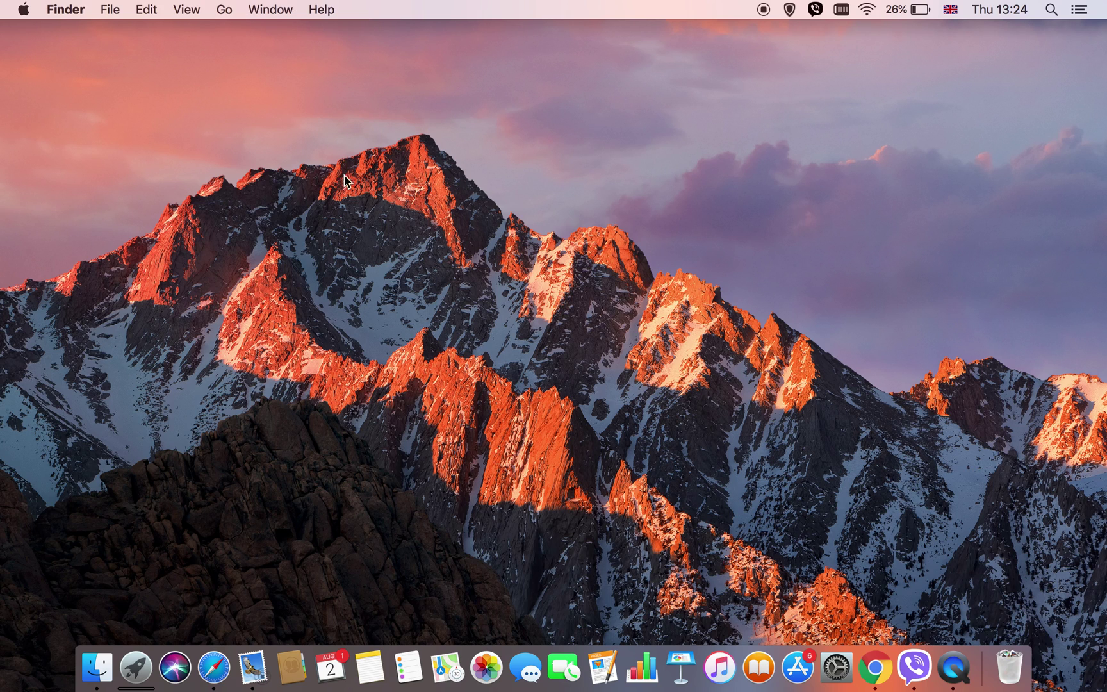
left_click(25, 11)
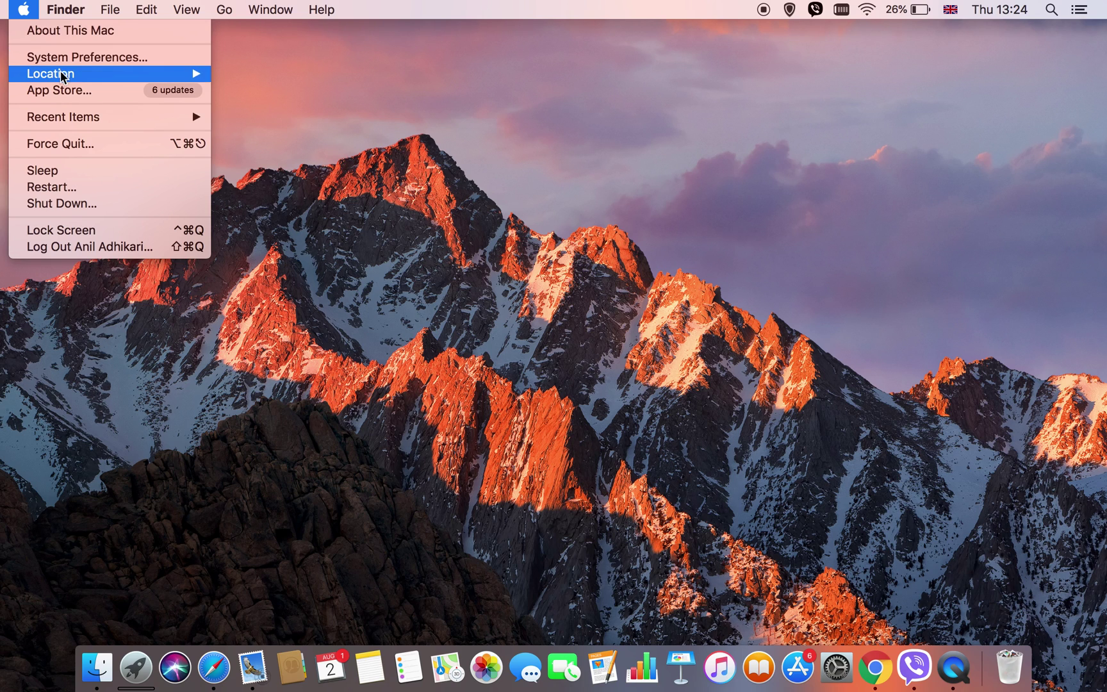
mouse_move(65, 122)
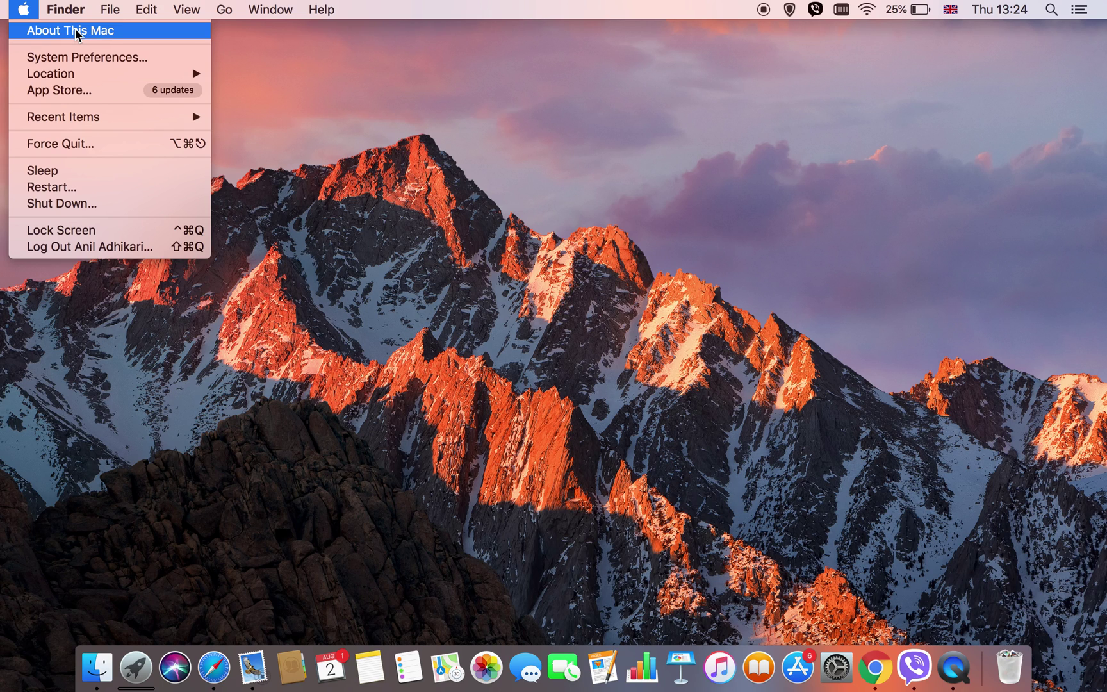
mouse_move(110, 9)
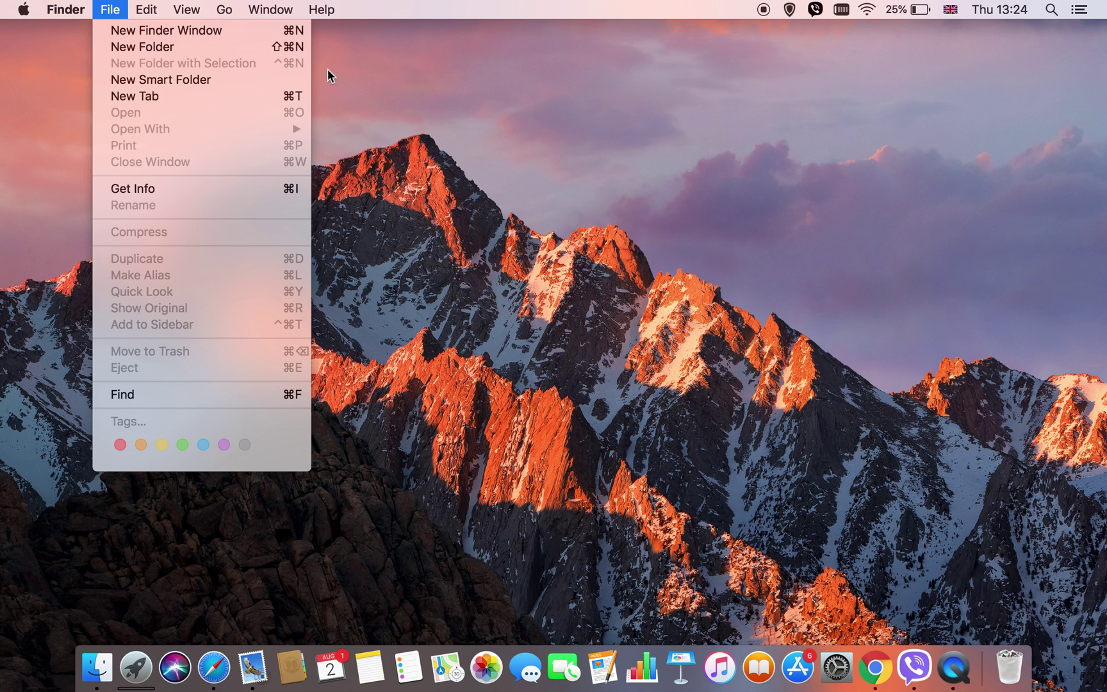
left_click(395, 90)
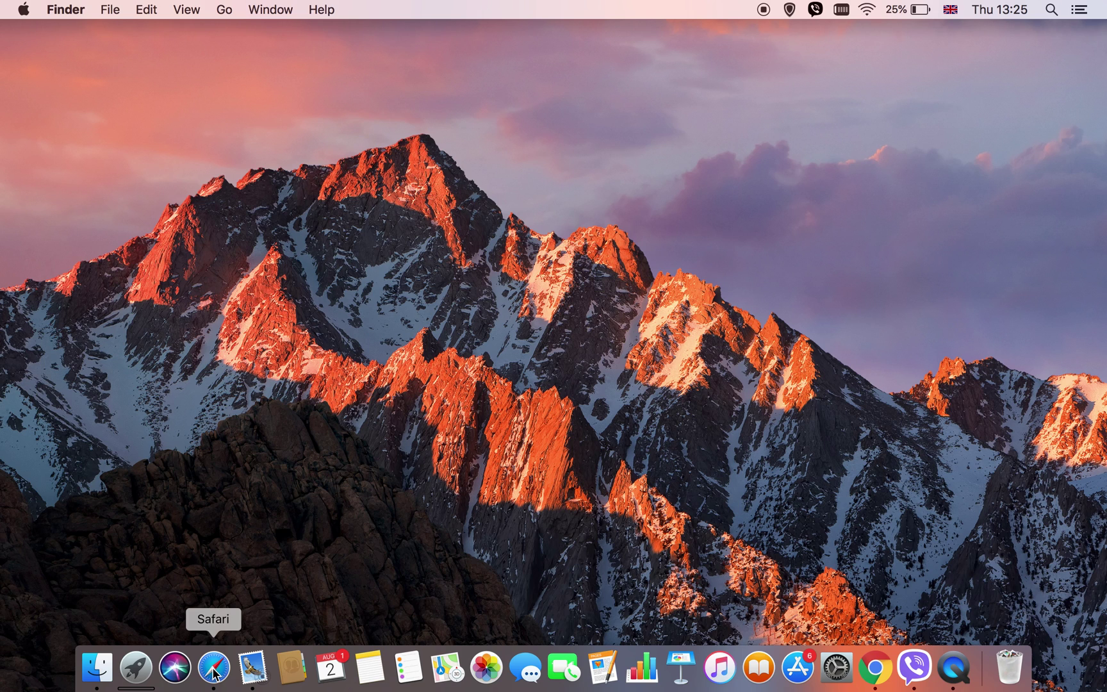
Step: Open a Finder window and look through the Dropbox, Google Drive, iCloud Drive and Downloads folders
left_click(98, 668)
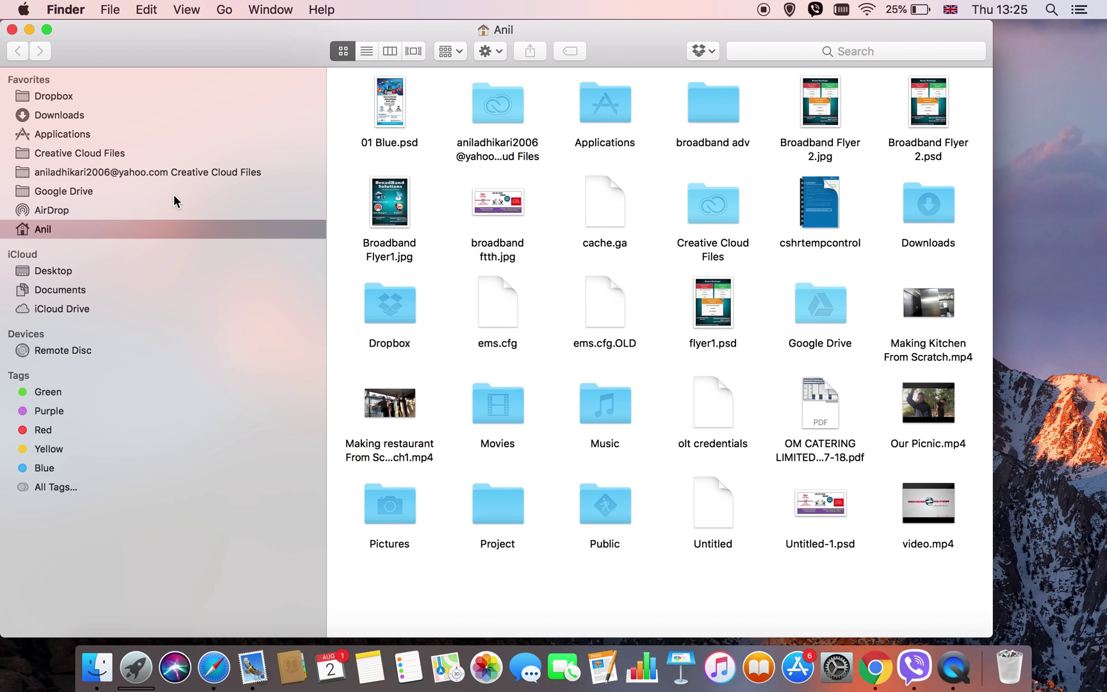
left_click(61, 97)
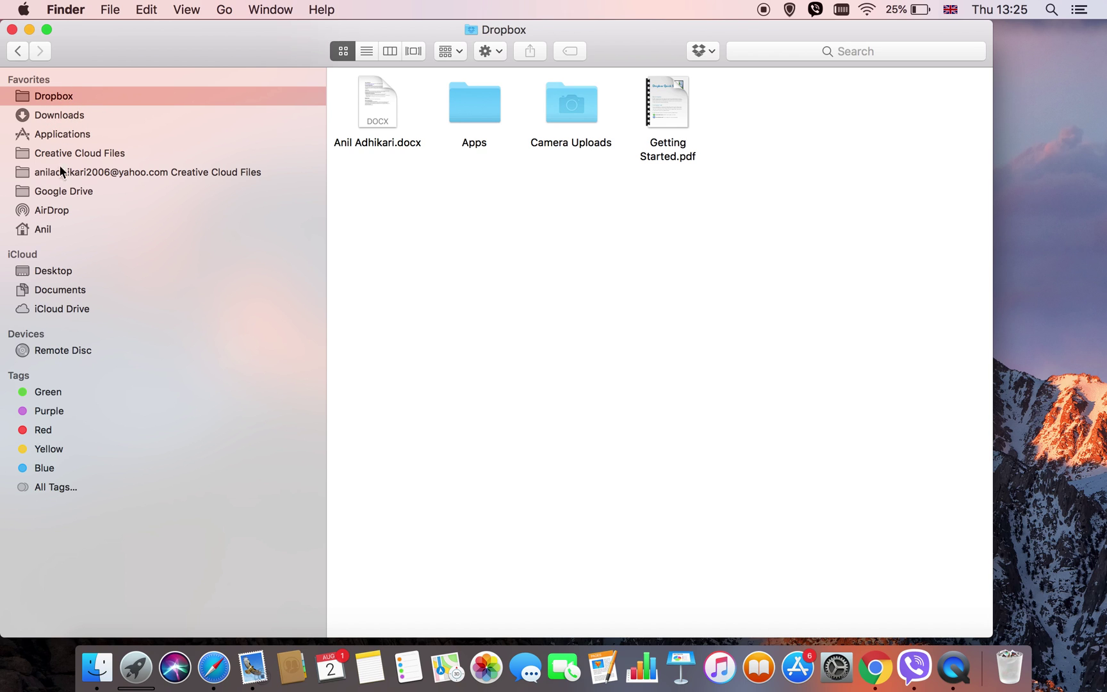
left_click(57, 191)
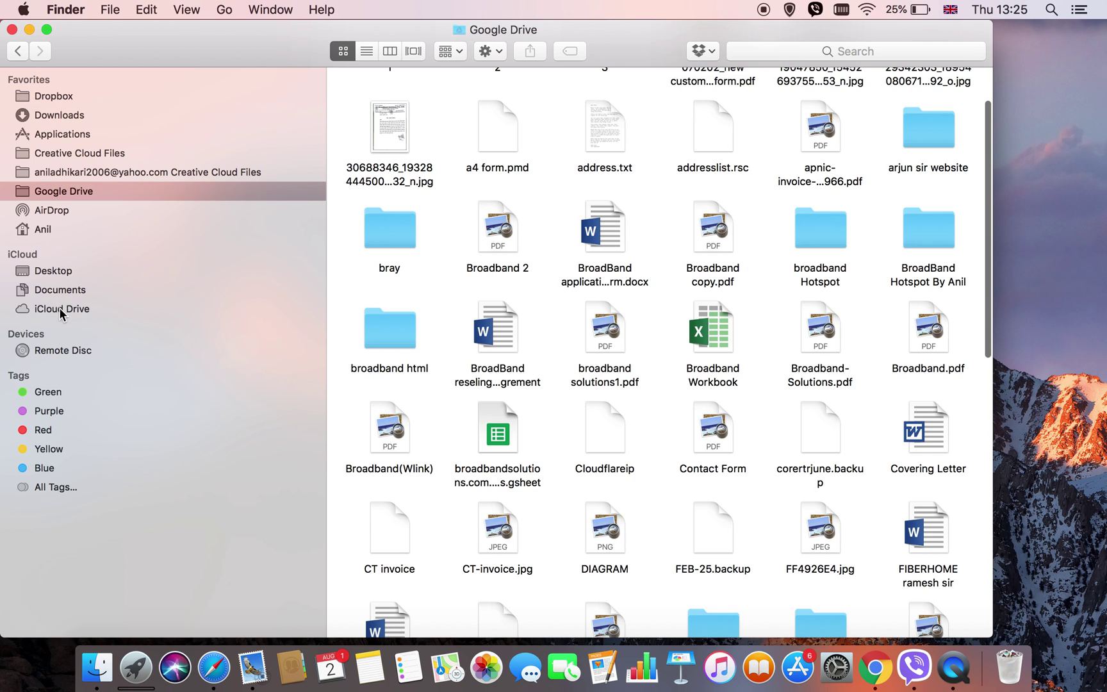
left_click(60, 310)
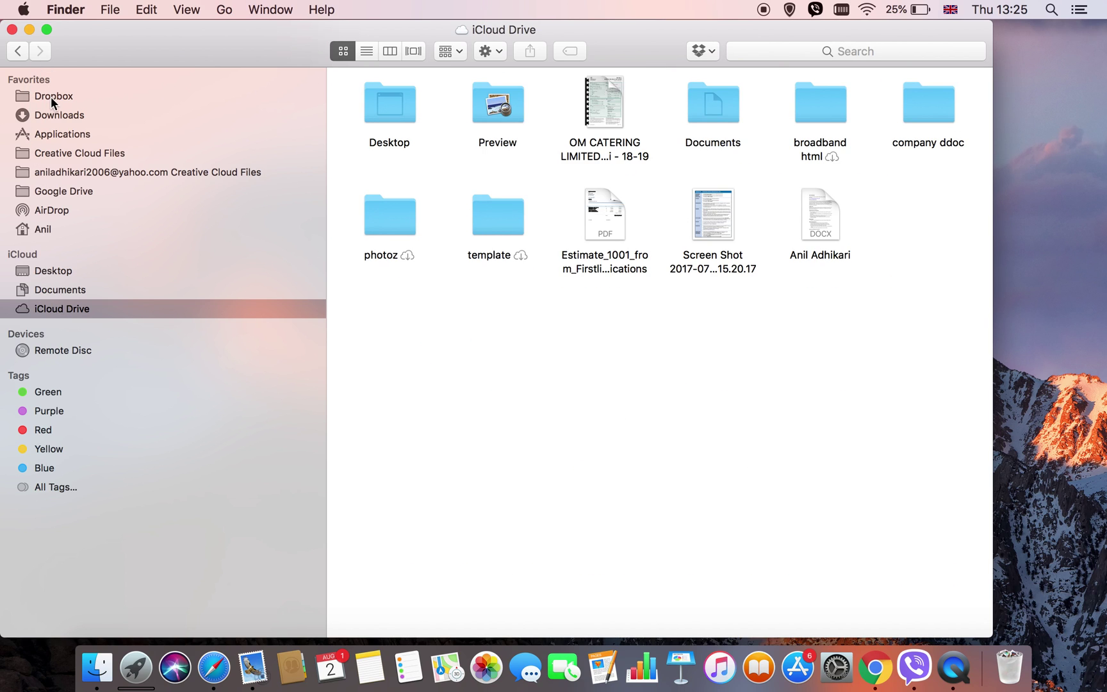
left_click(55, 120)
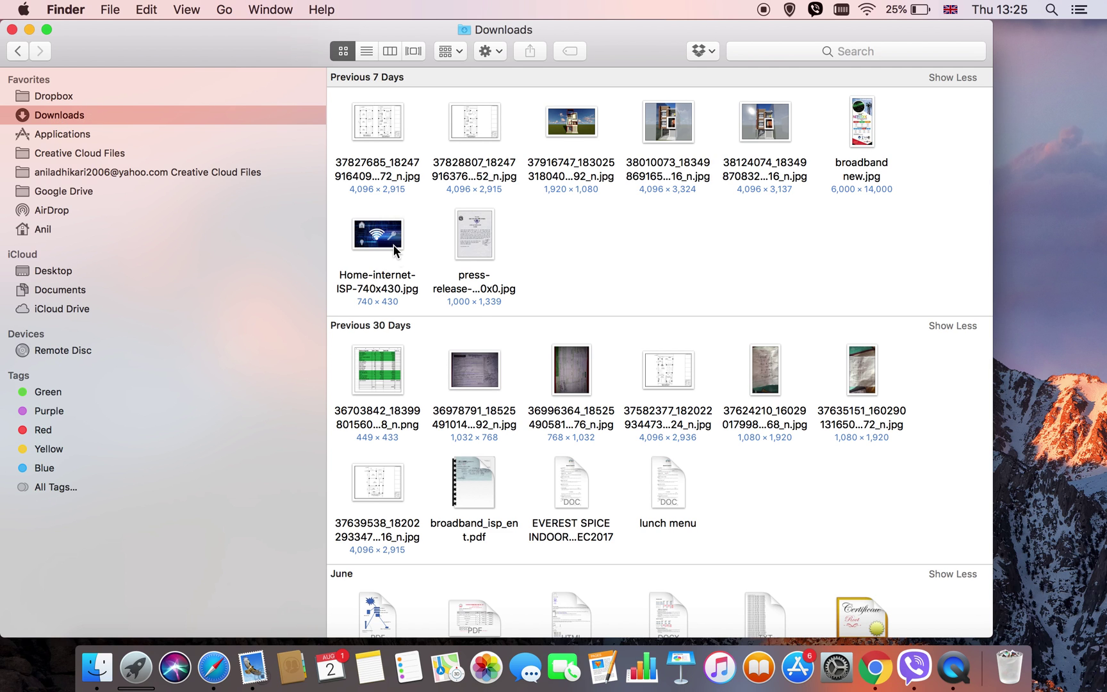
scroll(452, 410, "down", 10)
scroll(453, 410, "up", 10)
Step: Look through the installed programs in the Applications folder and close the Finder window
left_click(158, 134)
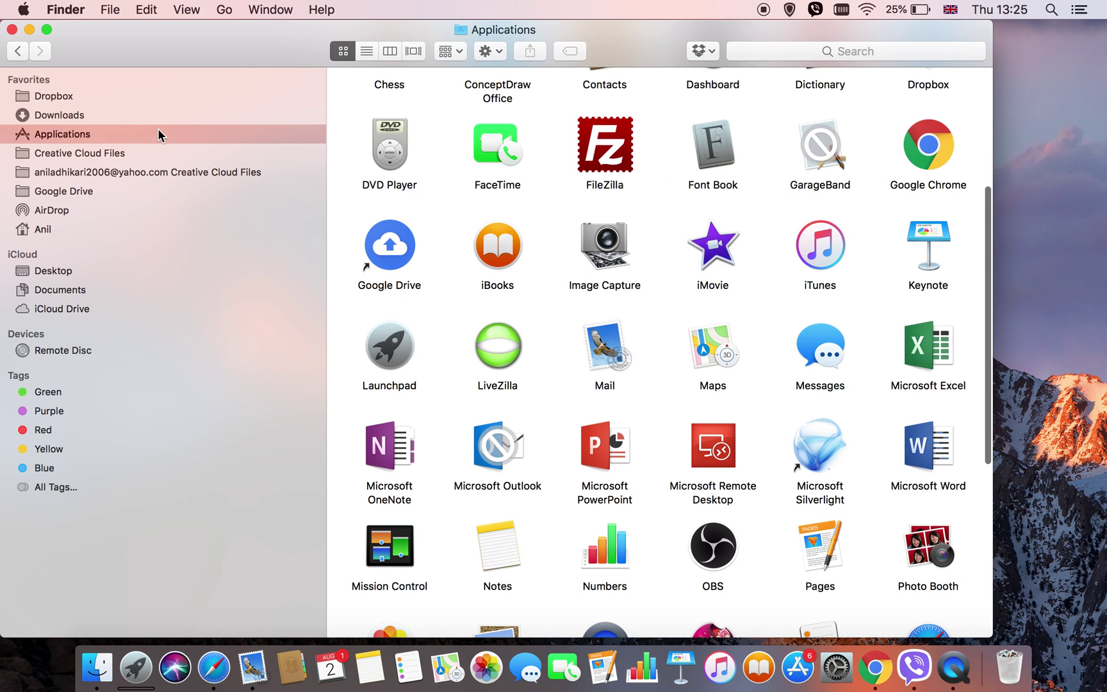
scroll(539, 376, "down", 10)
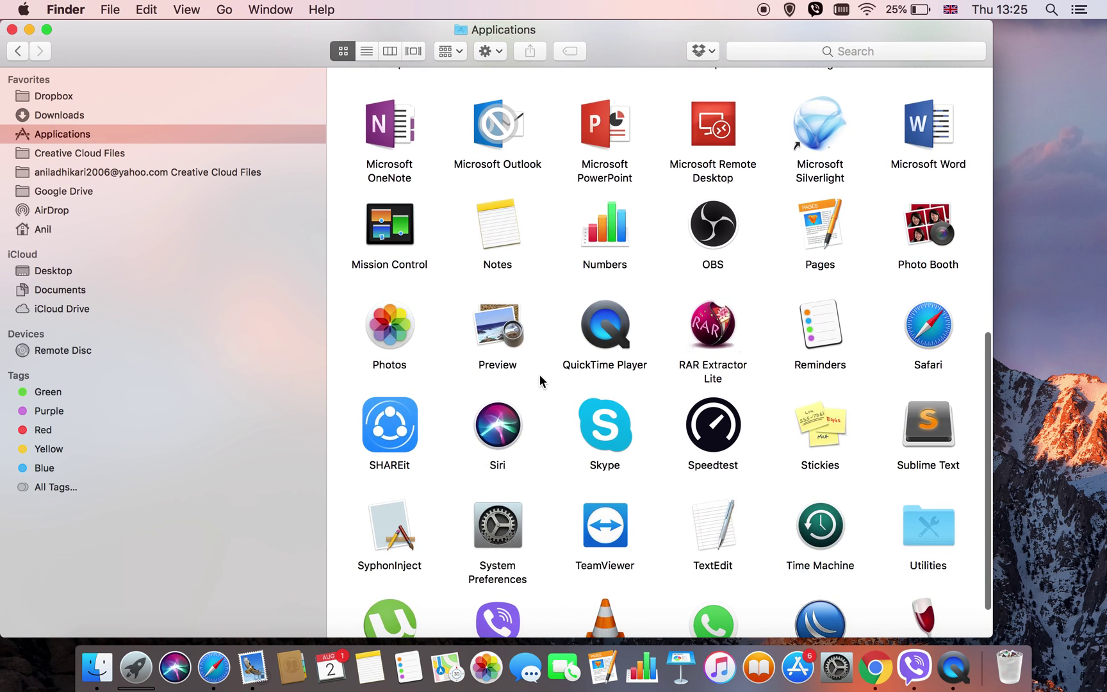
scroll(541, 363, "up", 10)
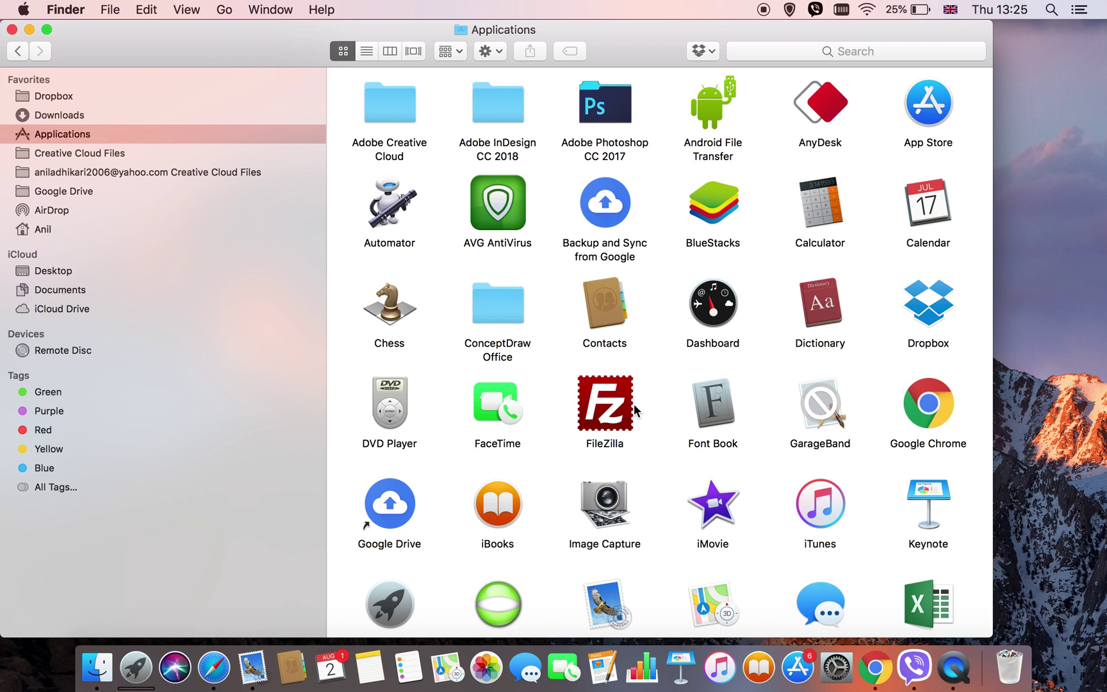
scroll(635, 410, "down", 3)
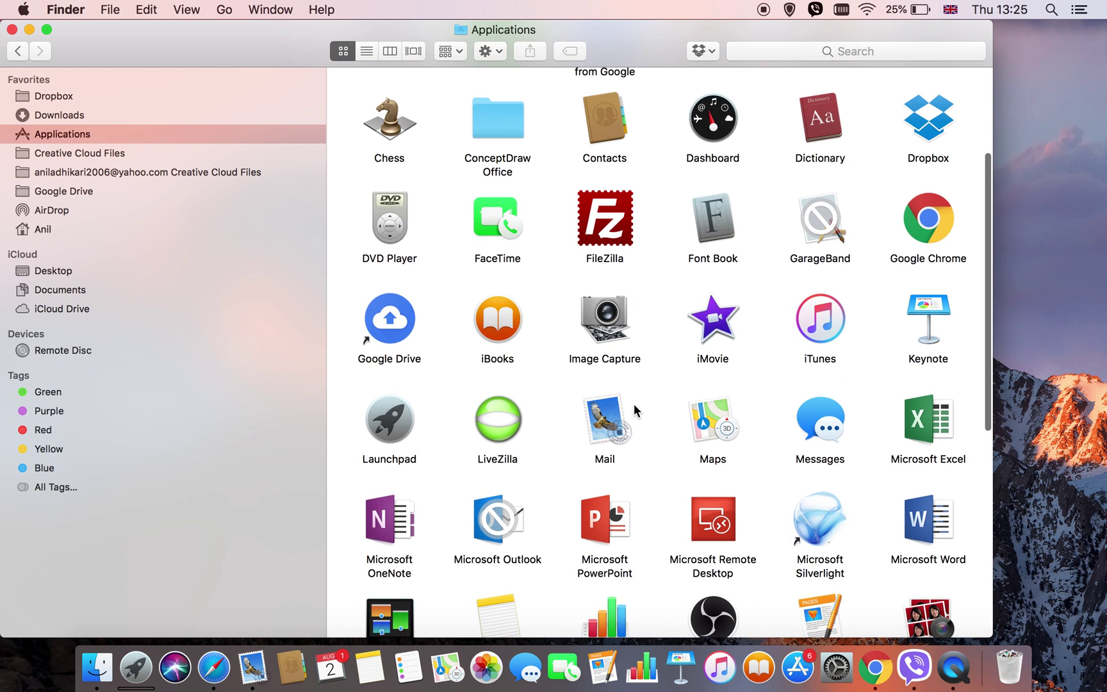
left_click(12, 30)
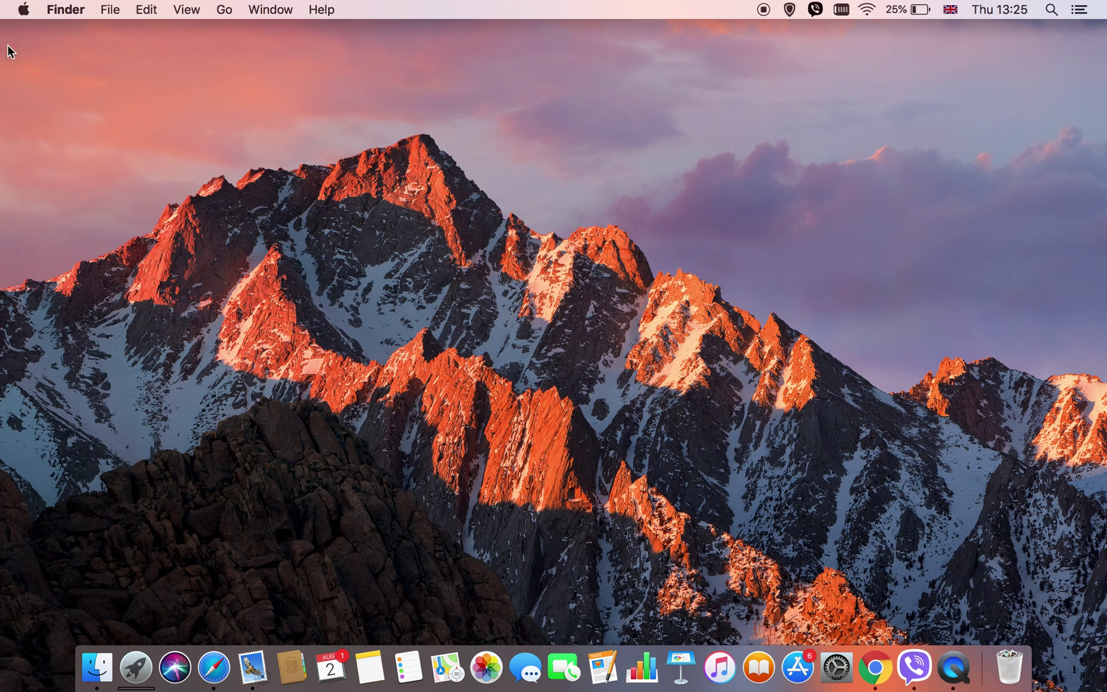
Step: Show Launchpad, view the apps on its first and second pages, and return to the desktop
left_click(138, 684)
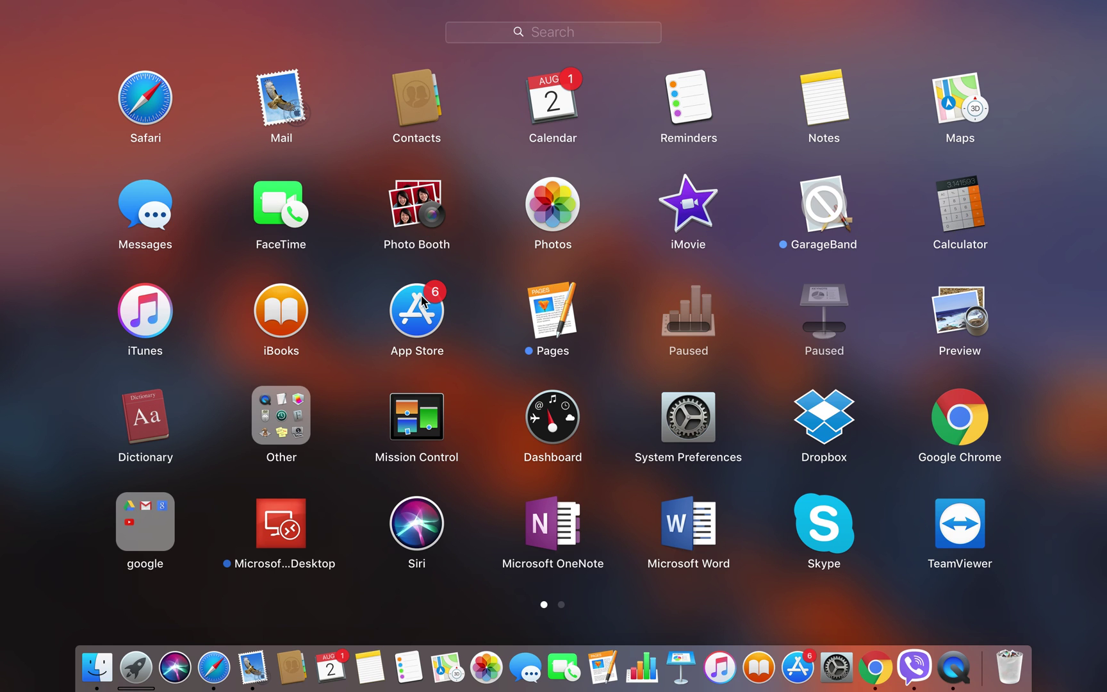
scroll(461, 529, "right", 3)
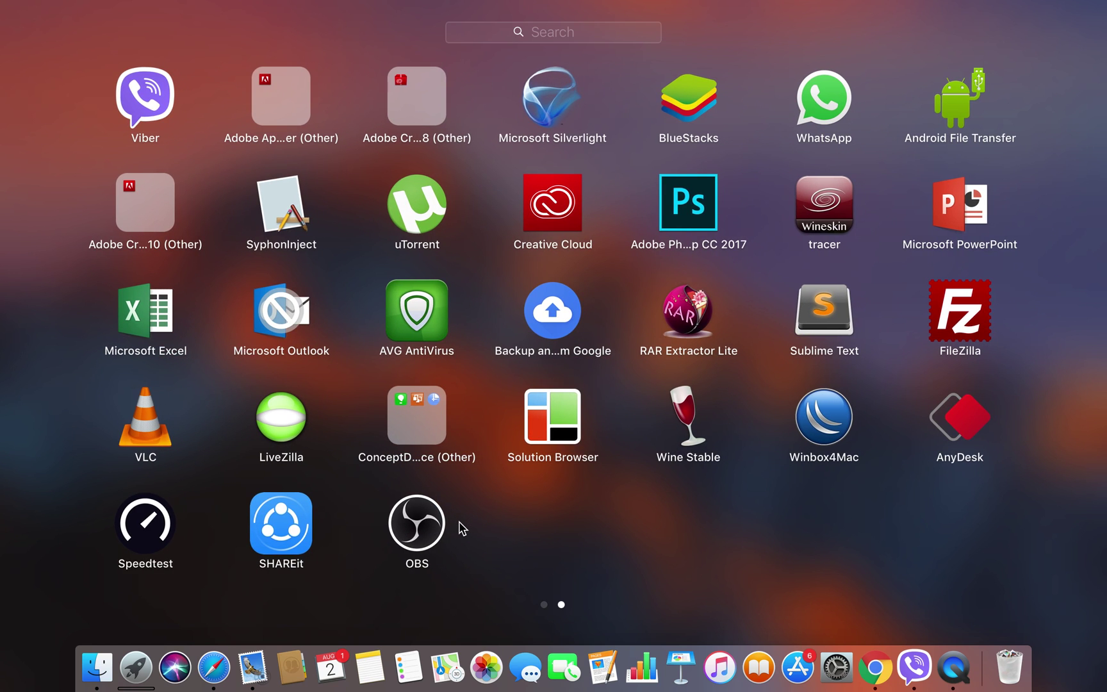
left_click(503, 543)
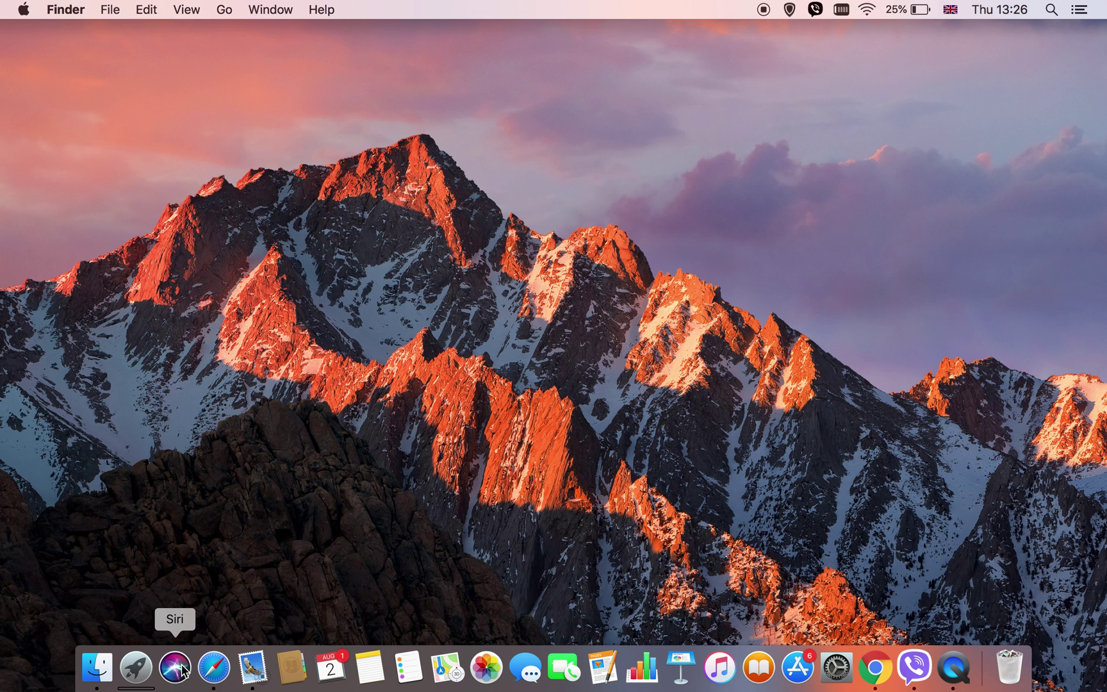
Step: Bring up Safari's Favorites page and the System Preferences overview, closing each window after viewing it
left_click(215, 672)
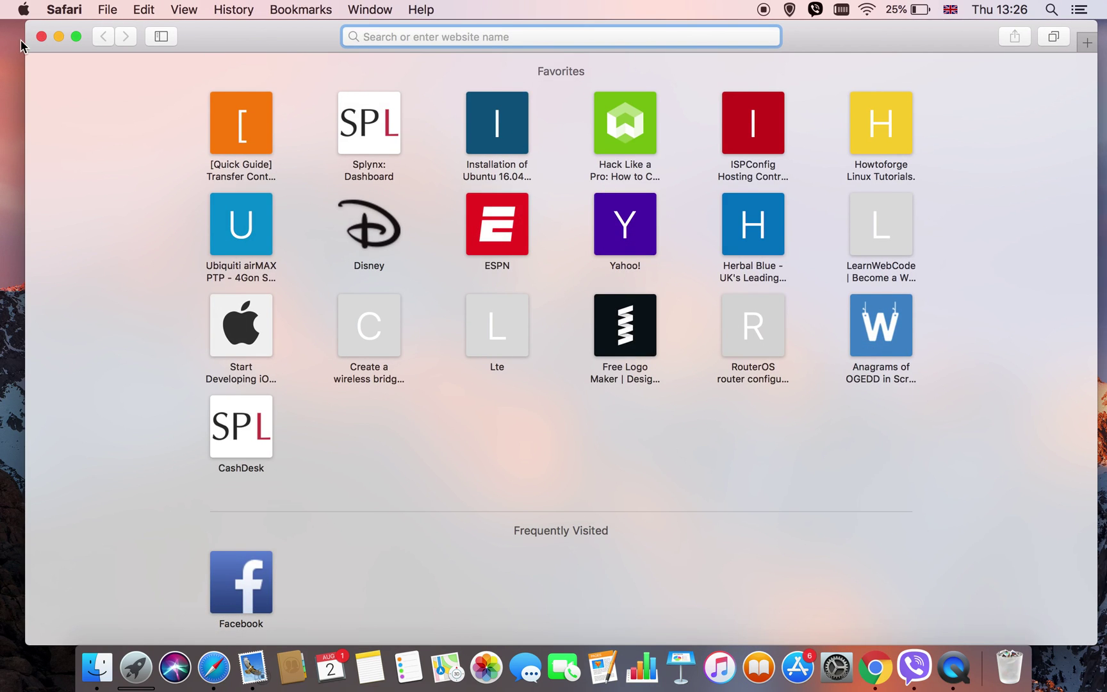
left_click(41, 37)
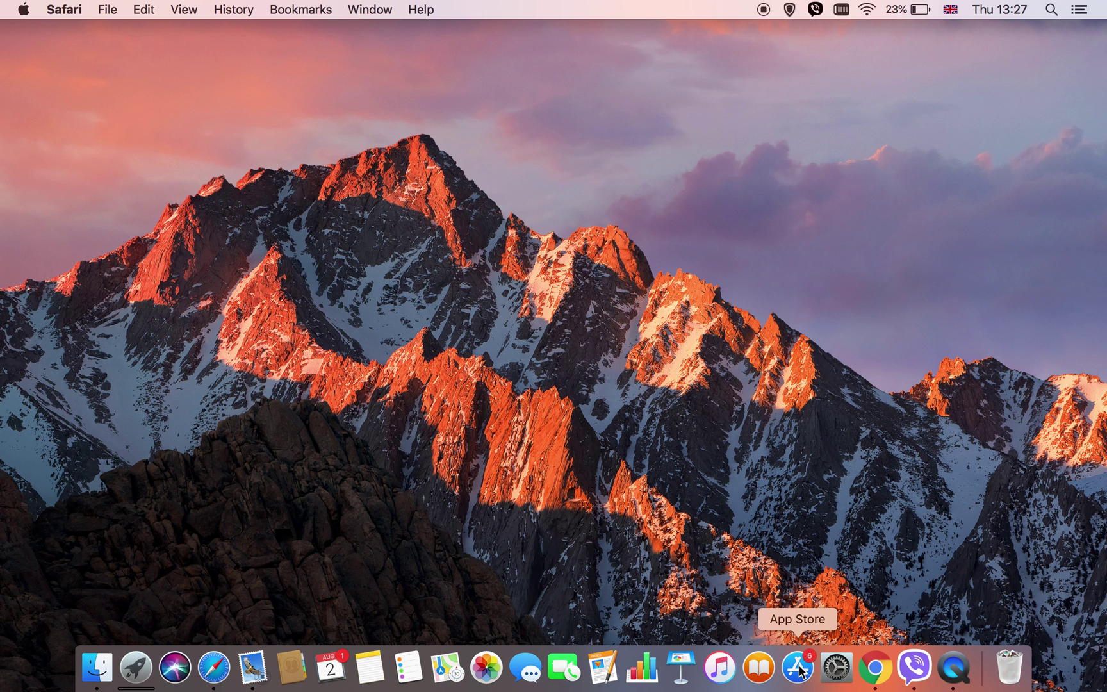
left_click(834, 669)
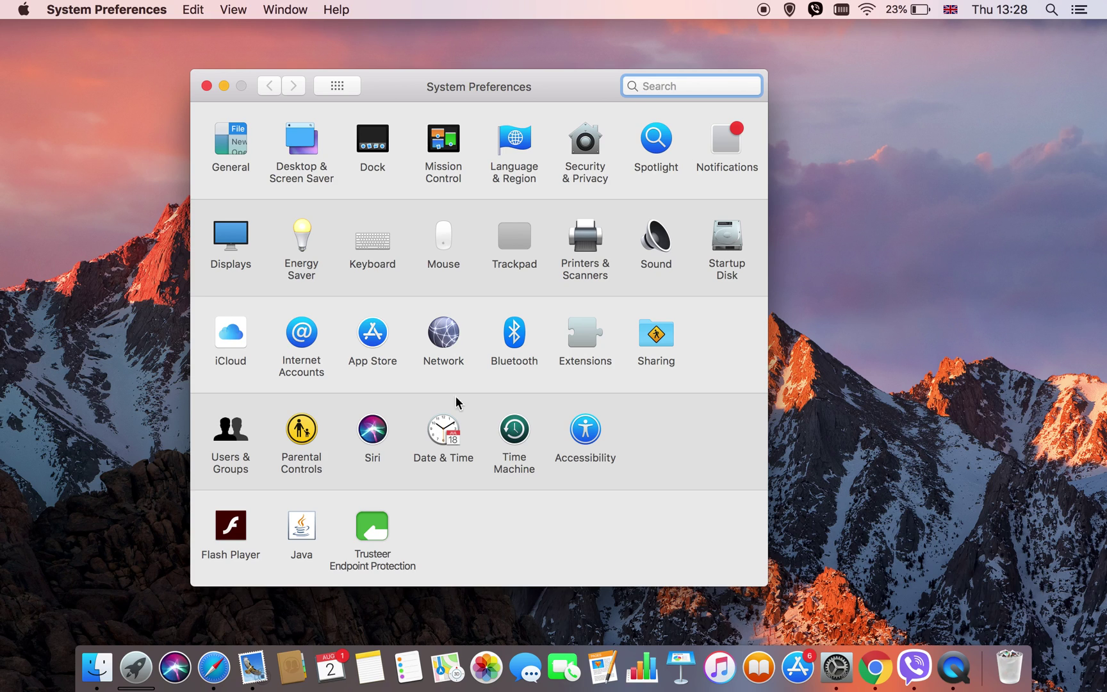
left_click(206, 86)
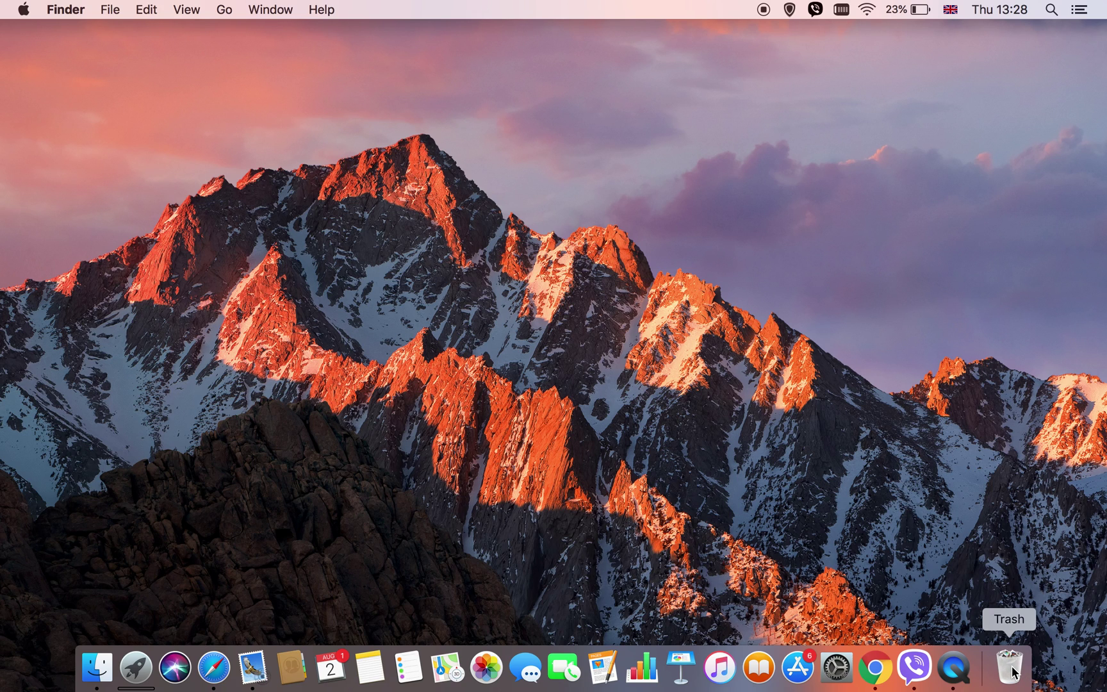
Step: Move the LiveZilla app from the Applications folder to the Trash
left_click(102, 674)
left_click(86, 137)
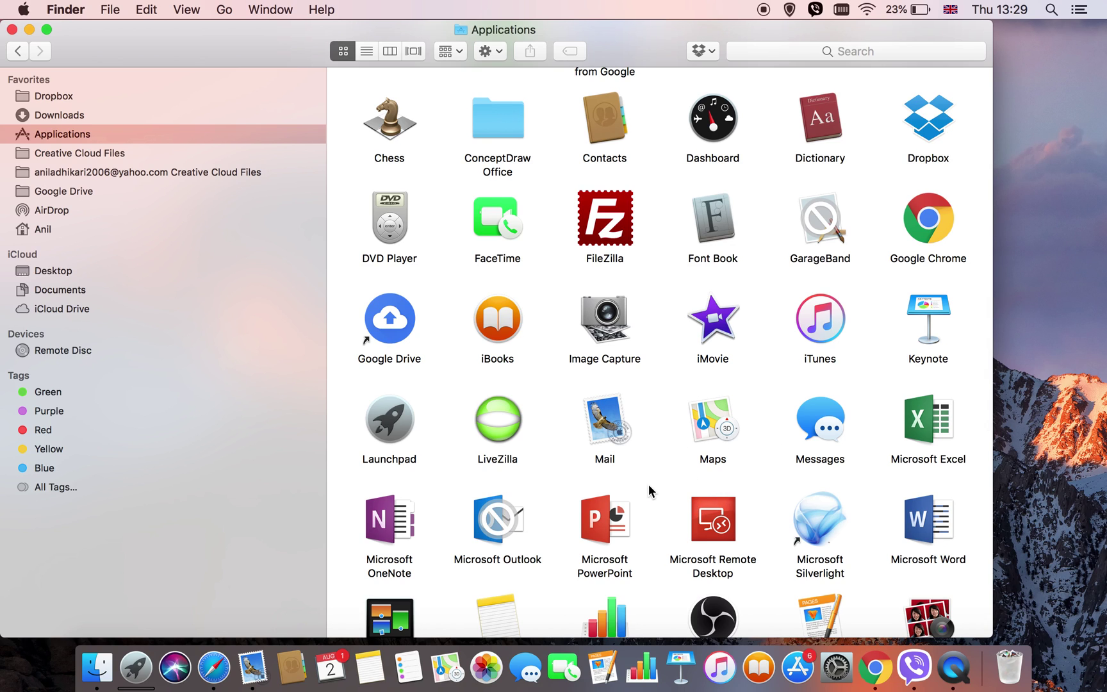
scroll(651, 492, "down", 3)
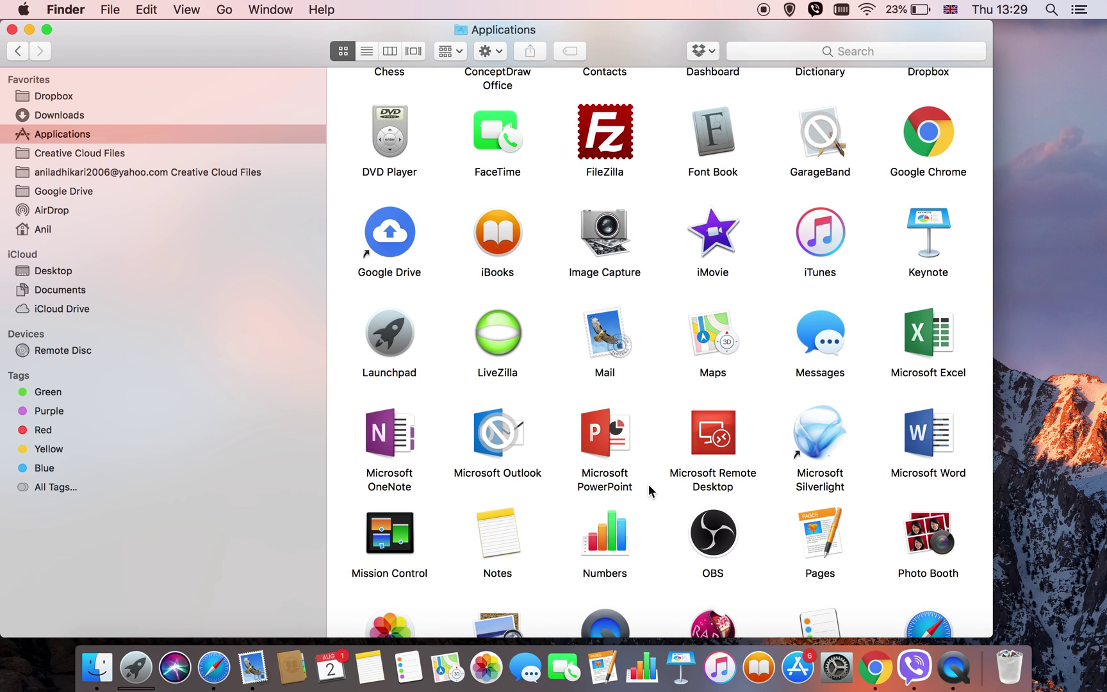
scroll(650, 491, "up", 3)
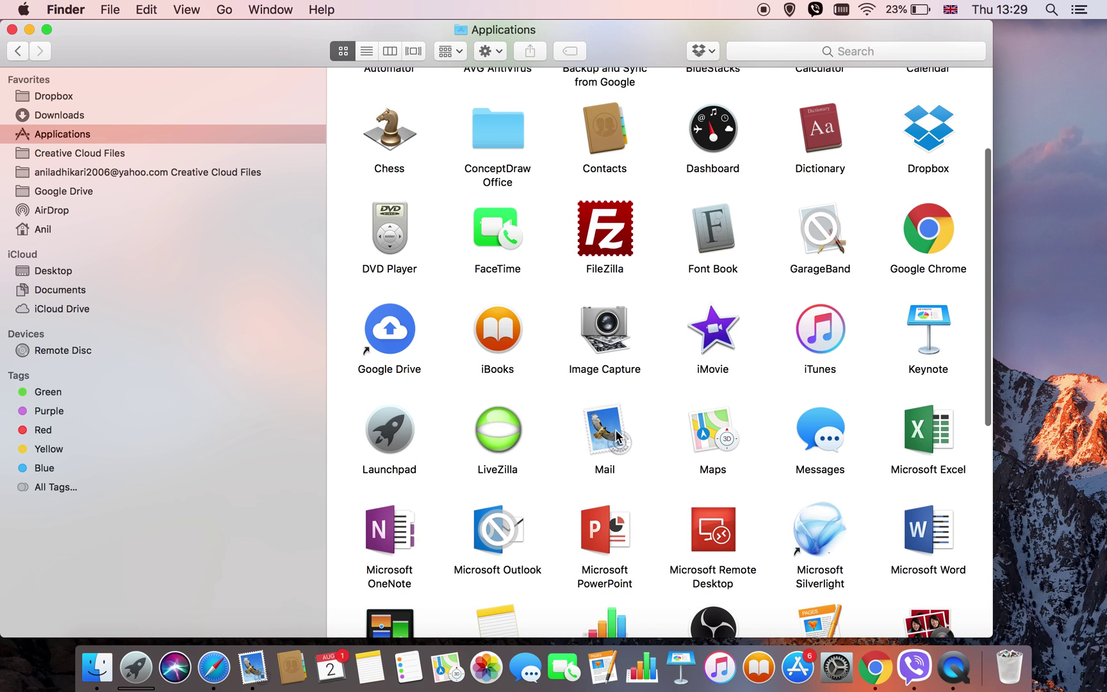
right_click(511, 425)
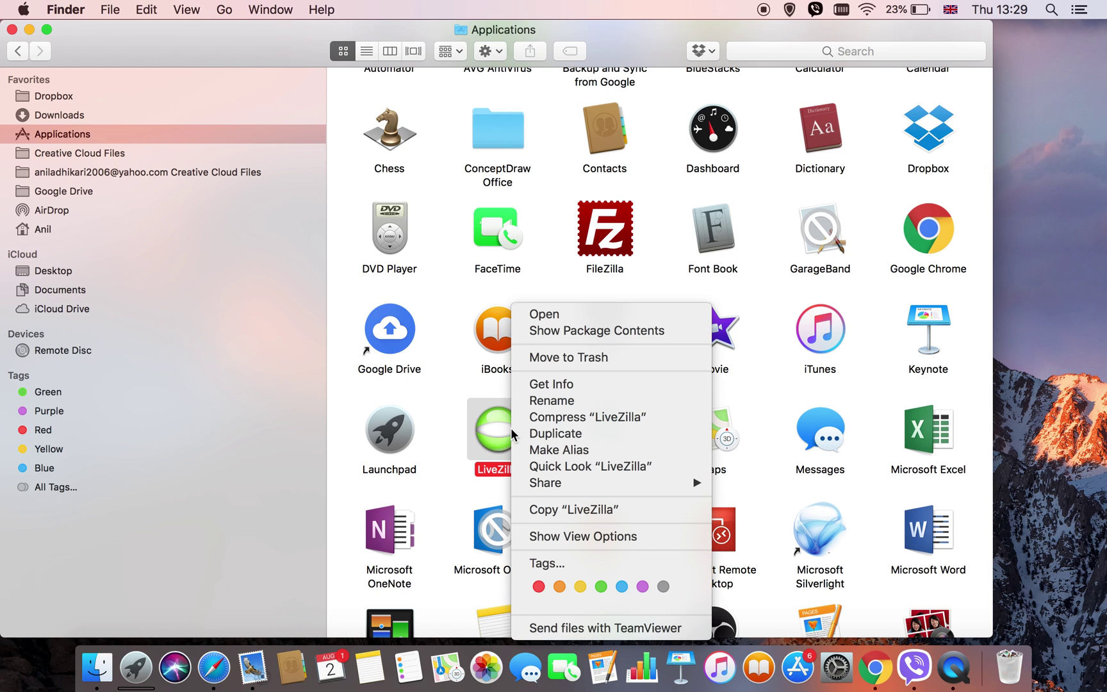
left_click(583, 359)
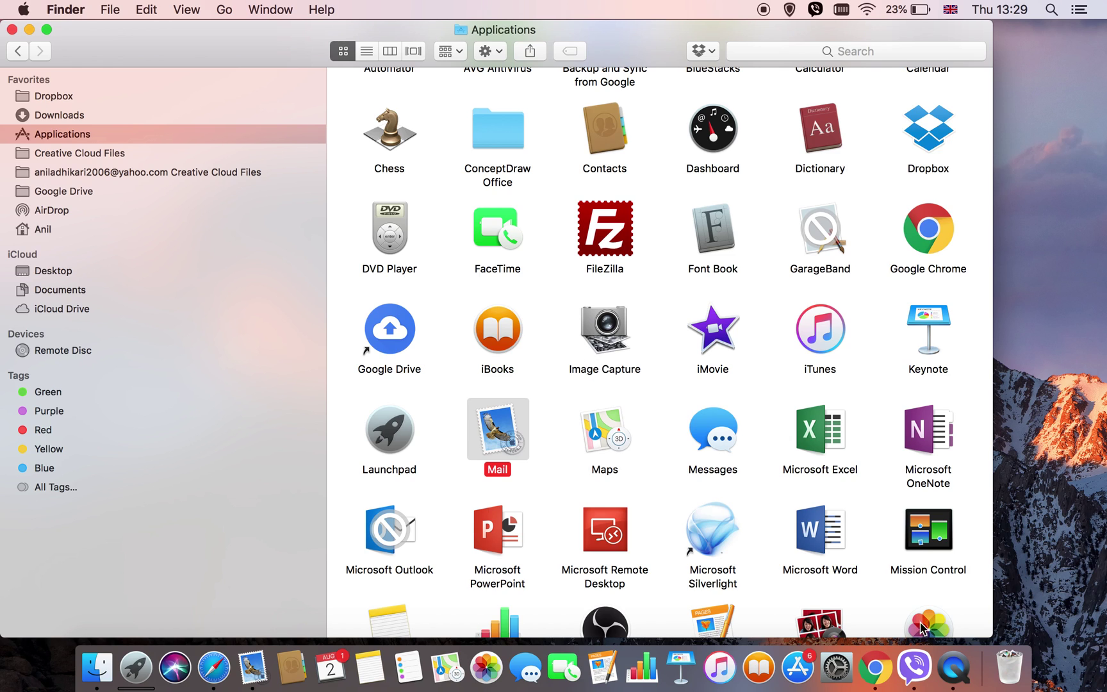
Step: Put LiveZilla back from the Trash into the Applications folder and close both Finder windows
right_click(1001, 670)
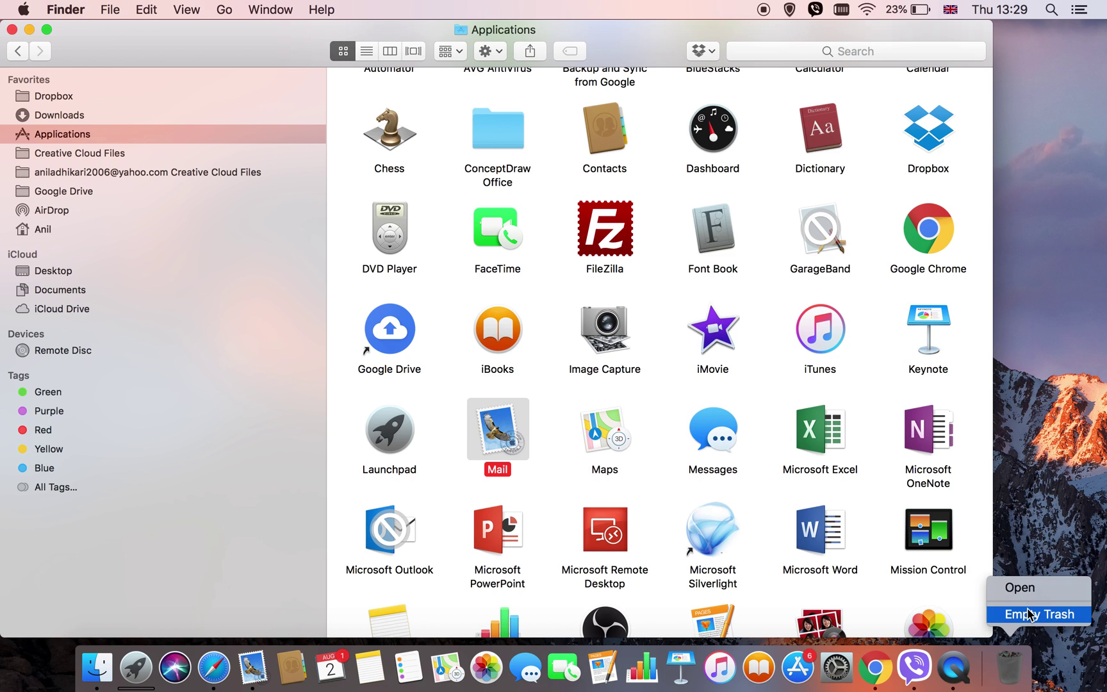
left_click(1039, 451)
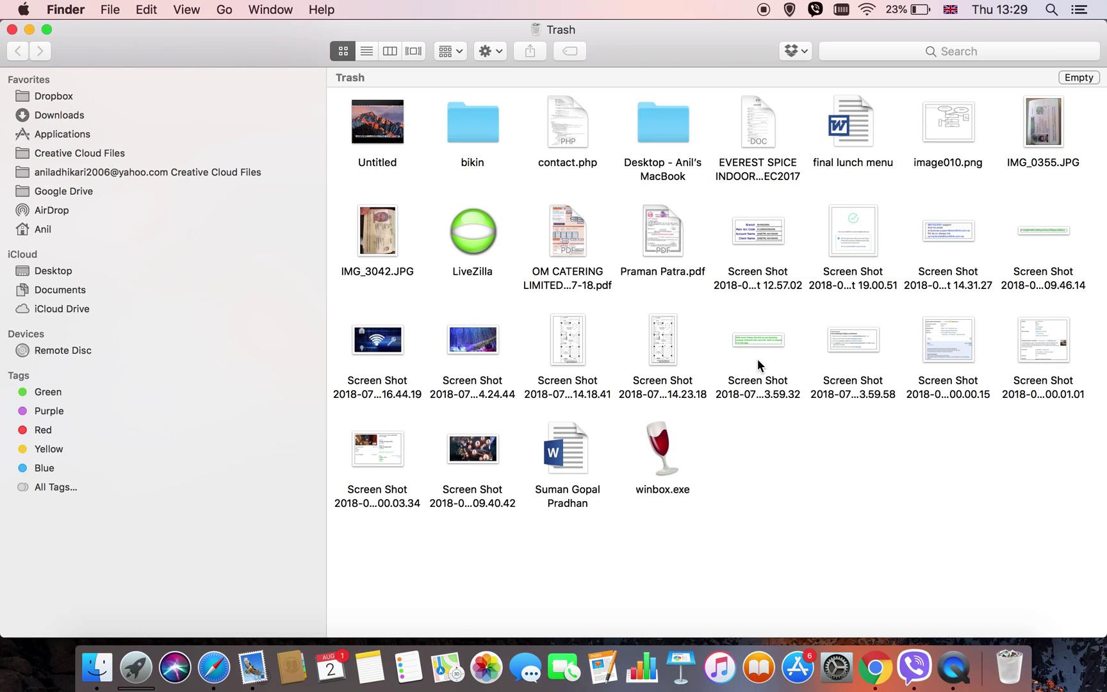
right_click(473, 224)
left_click(521, 276)
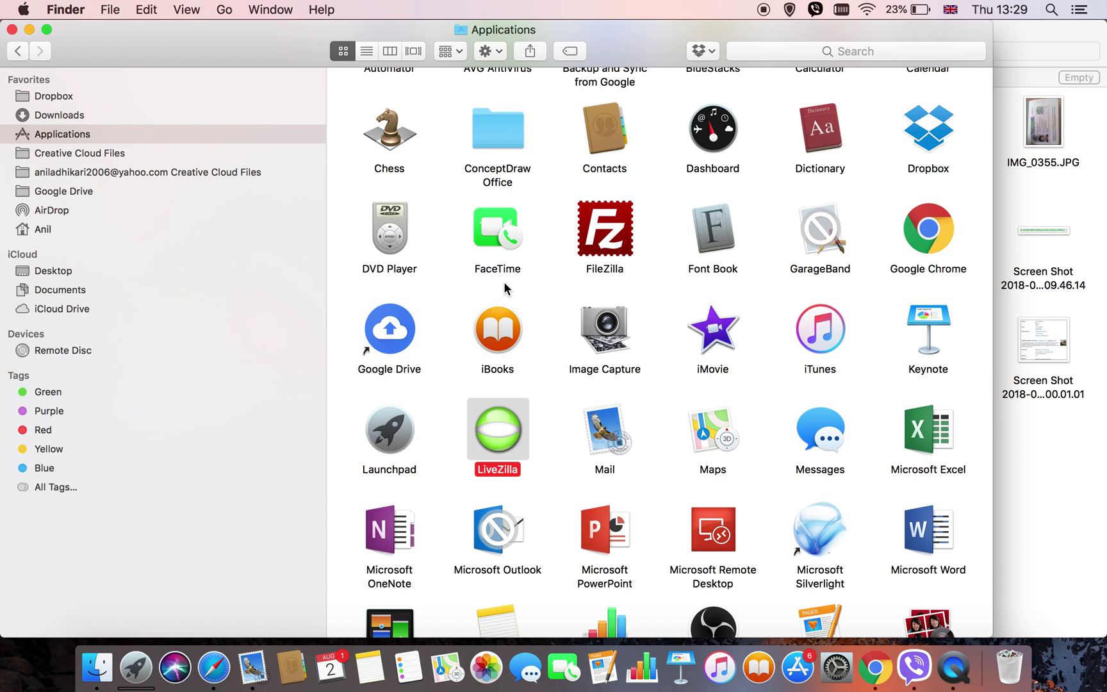
scroll(505, 288, "up", 3)
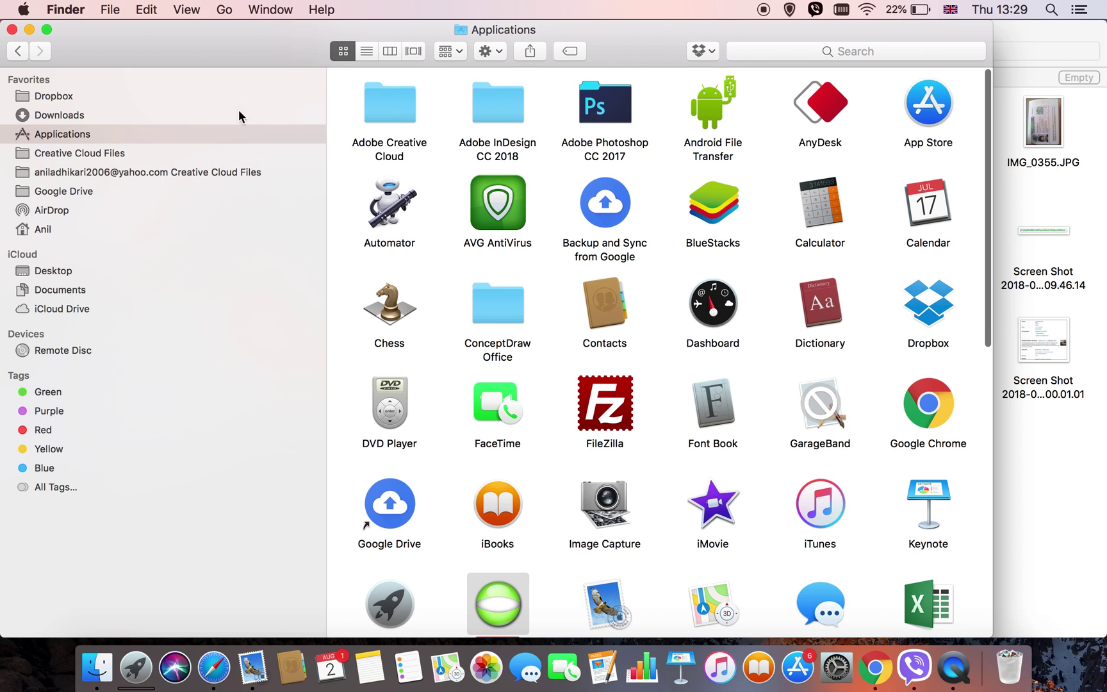
left_click(13, 30)
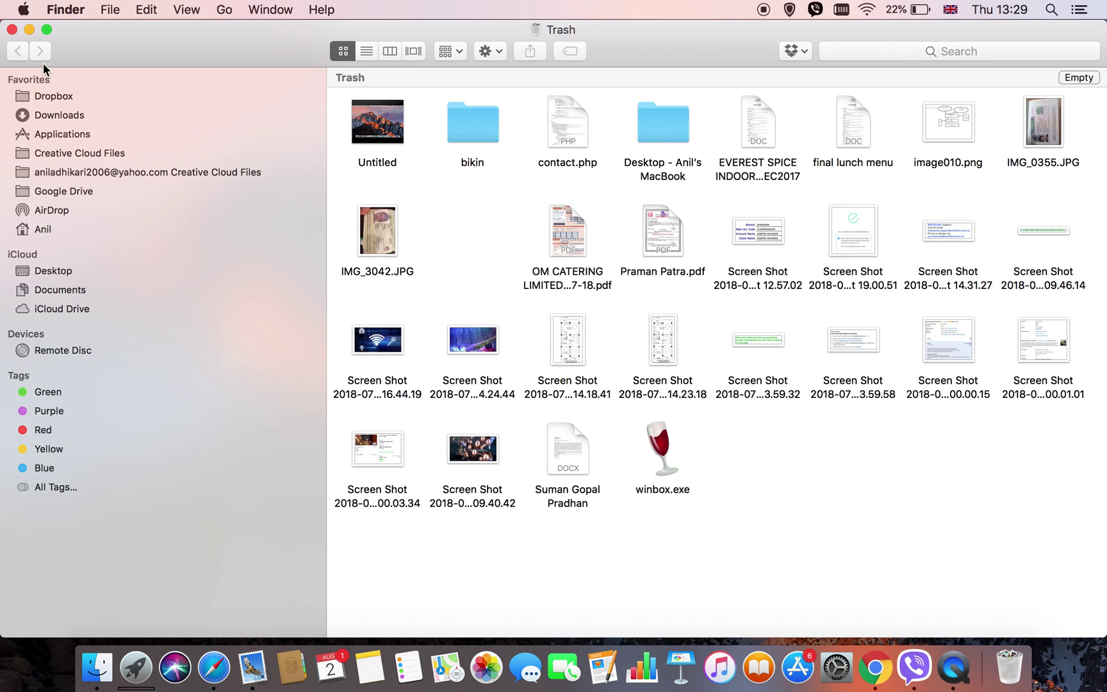
left_click(12, 29)
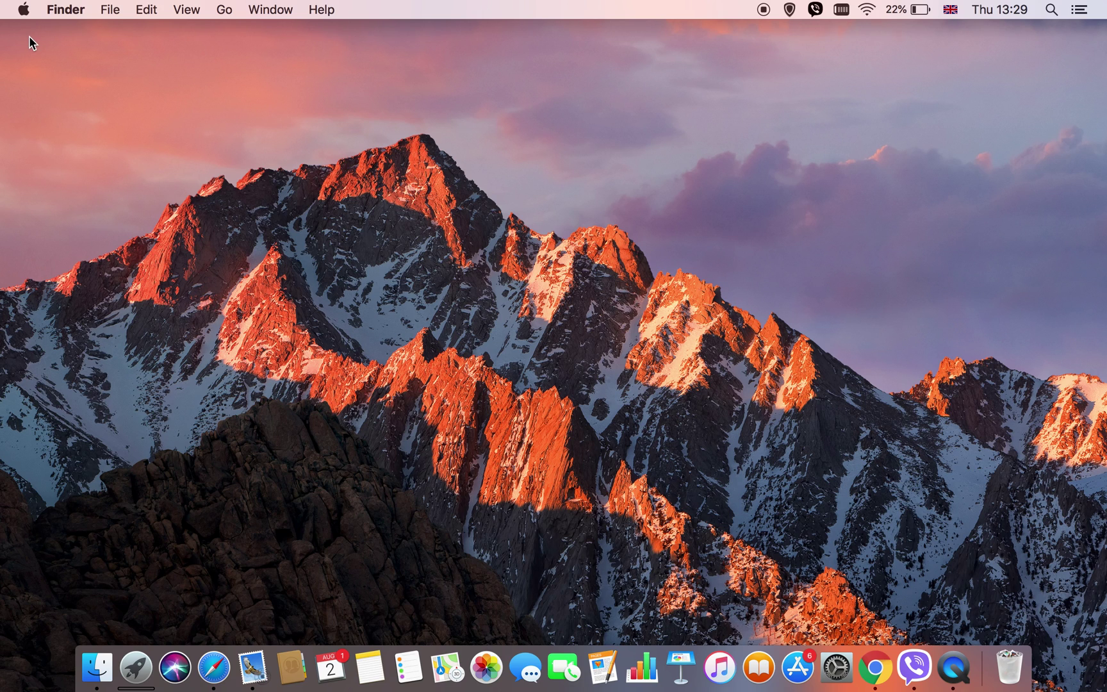
Step: Show the About This Mac overview with the macOS version and hardware details
left_click(24, 7)
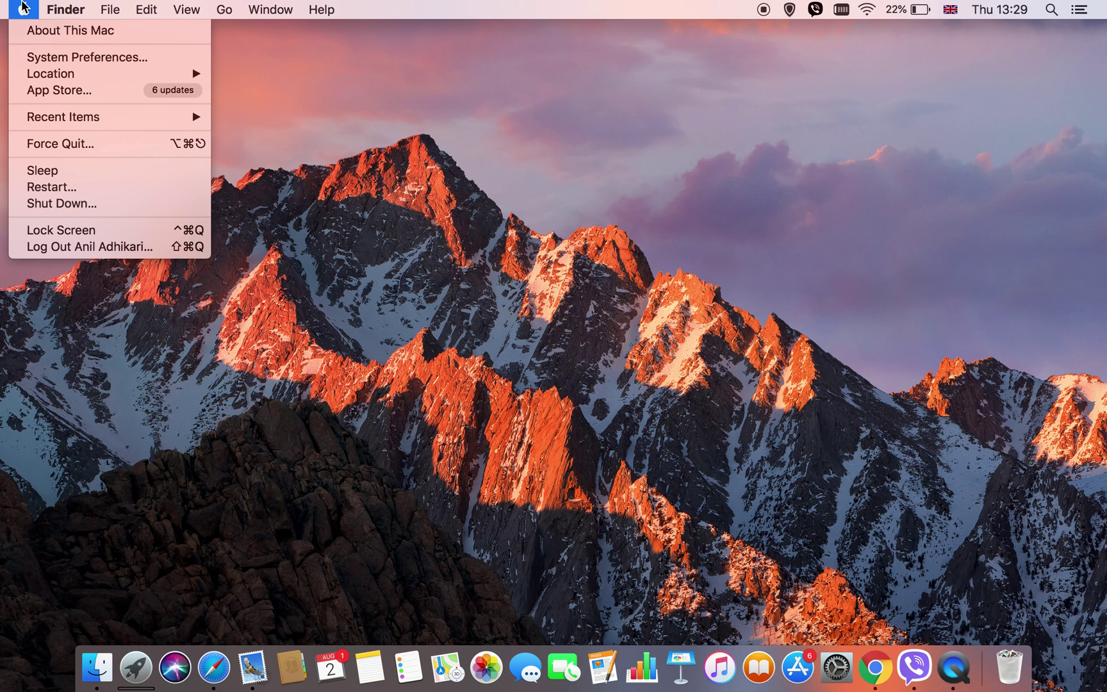
left_click(65, 35)
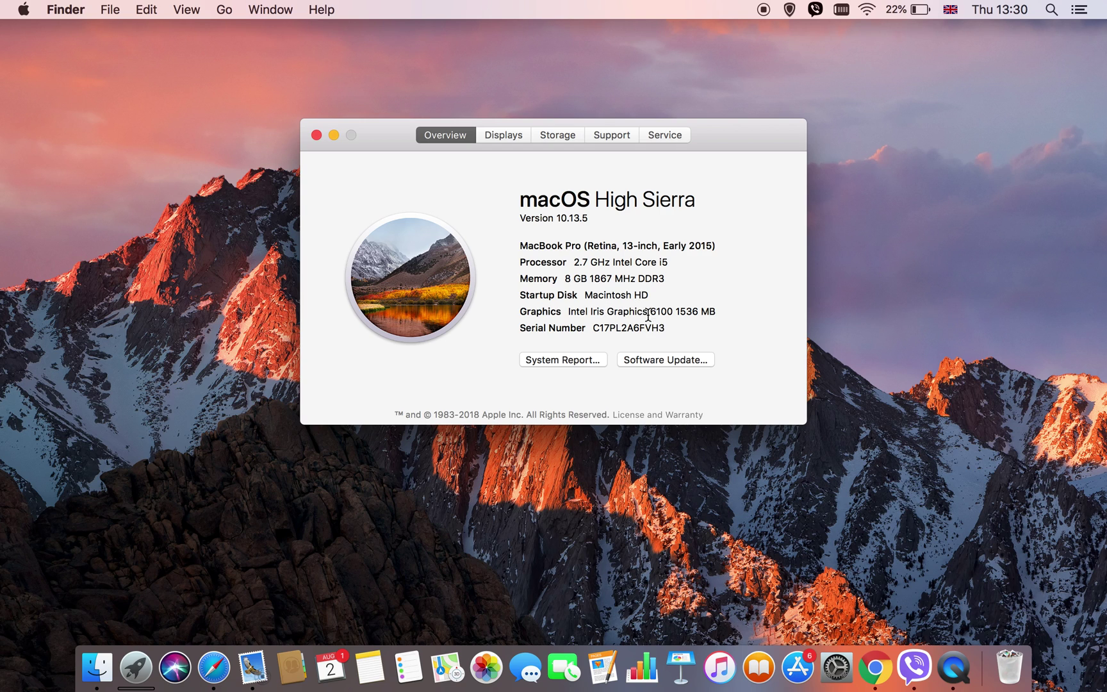
Step: Review the Mac's display, storage, support and service information in About This Mac, closing the window at the end
left_click(510, 136)
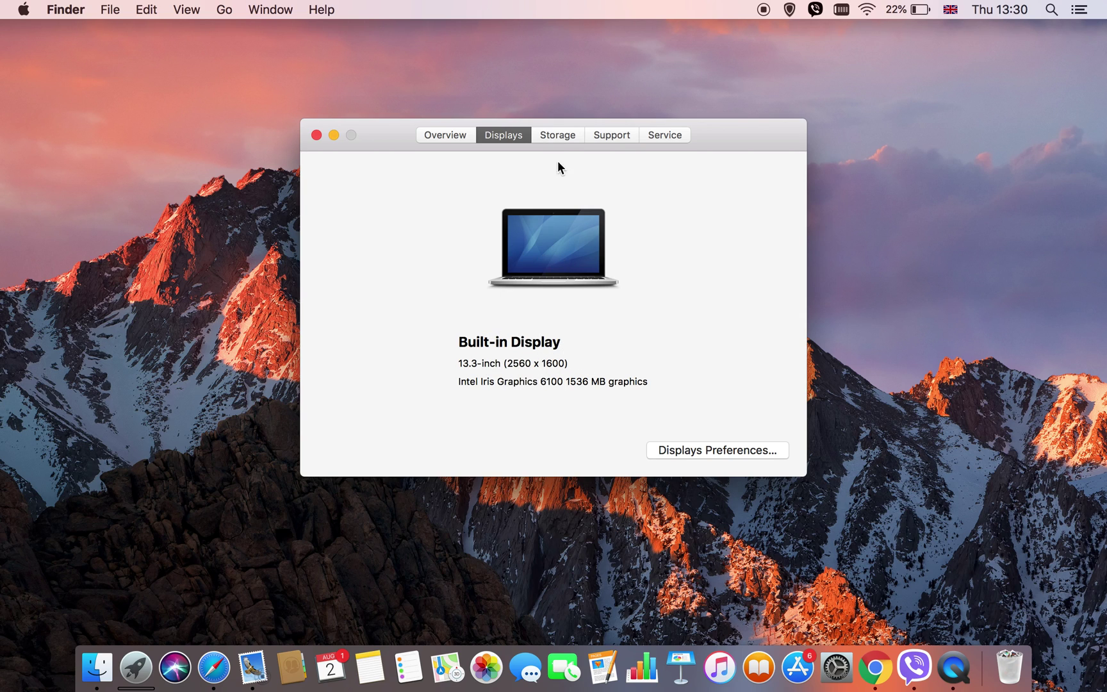
left_click(558, 138)
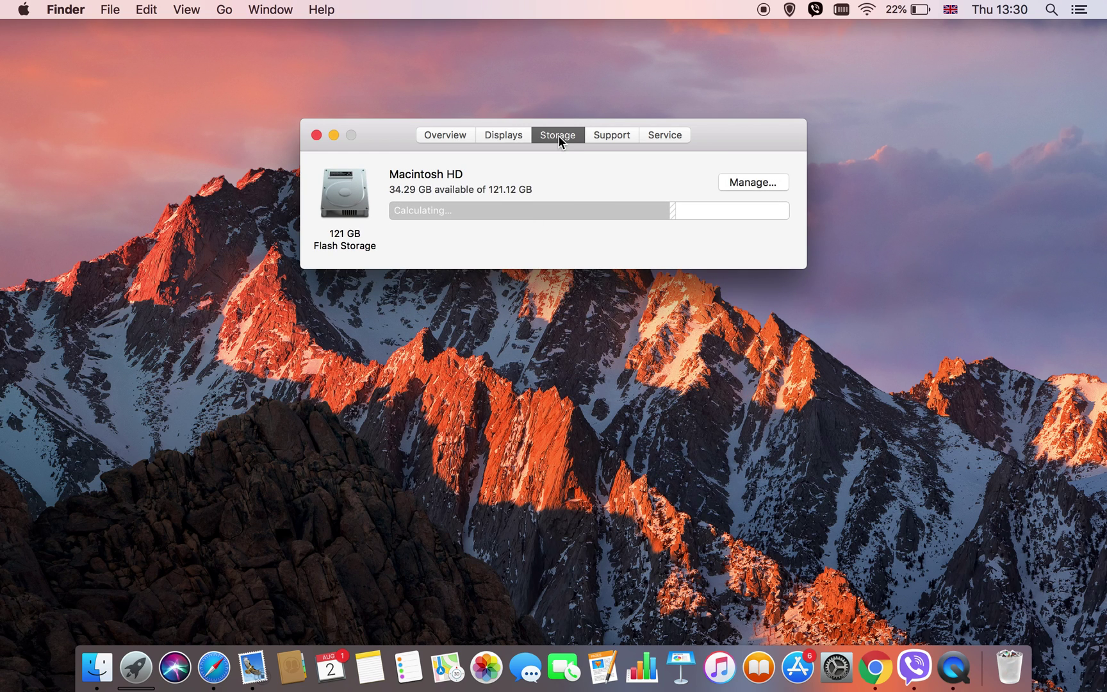
mouse_move(741, 203)
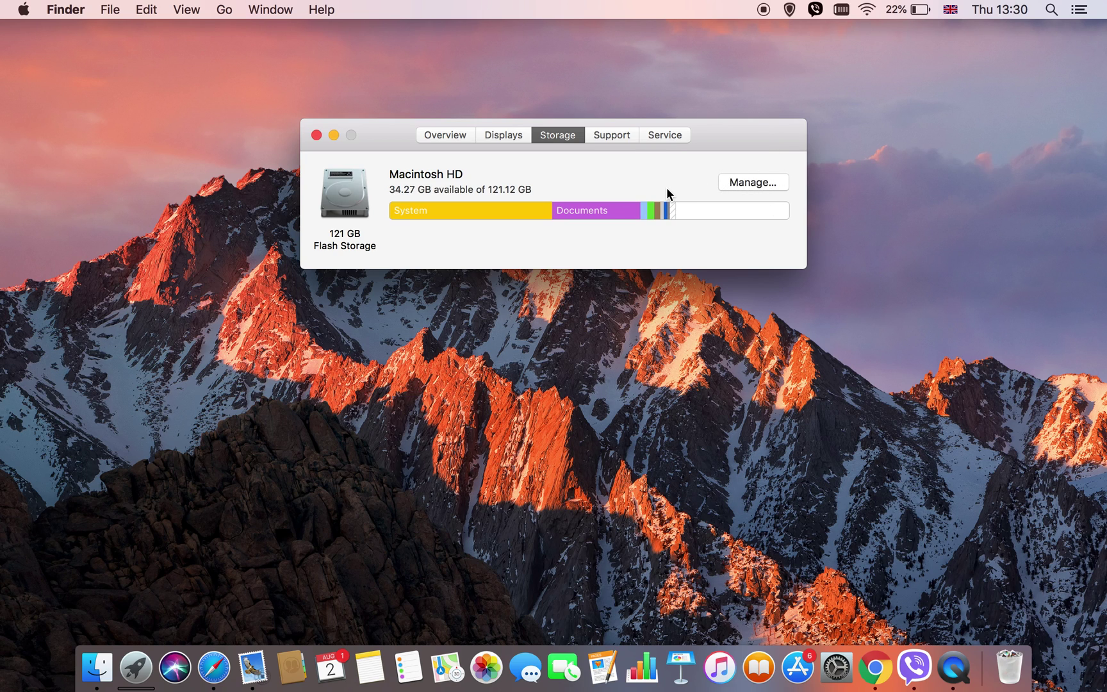
mouse_move(469, 212)
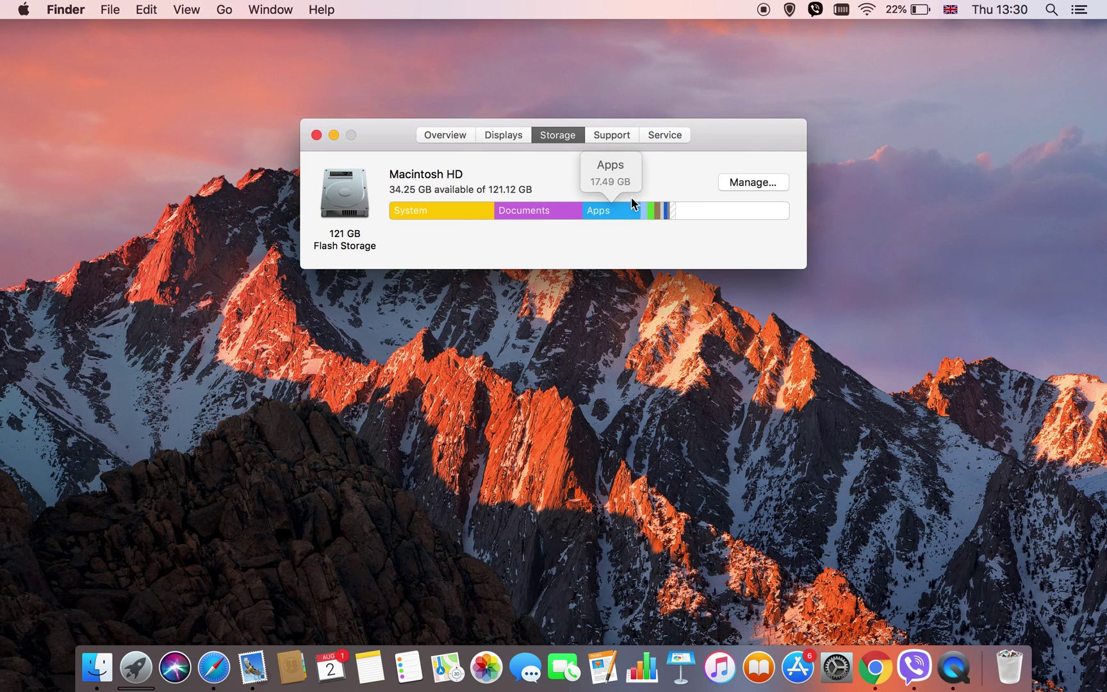
left_click(611, 135)
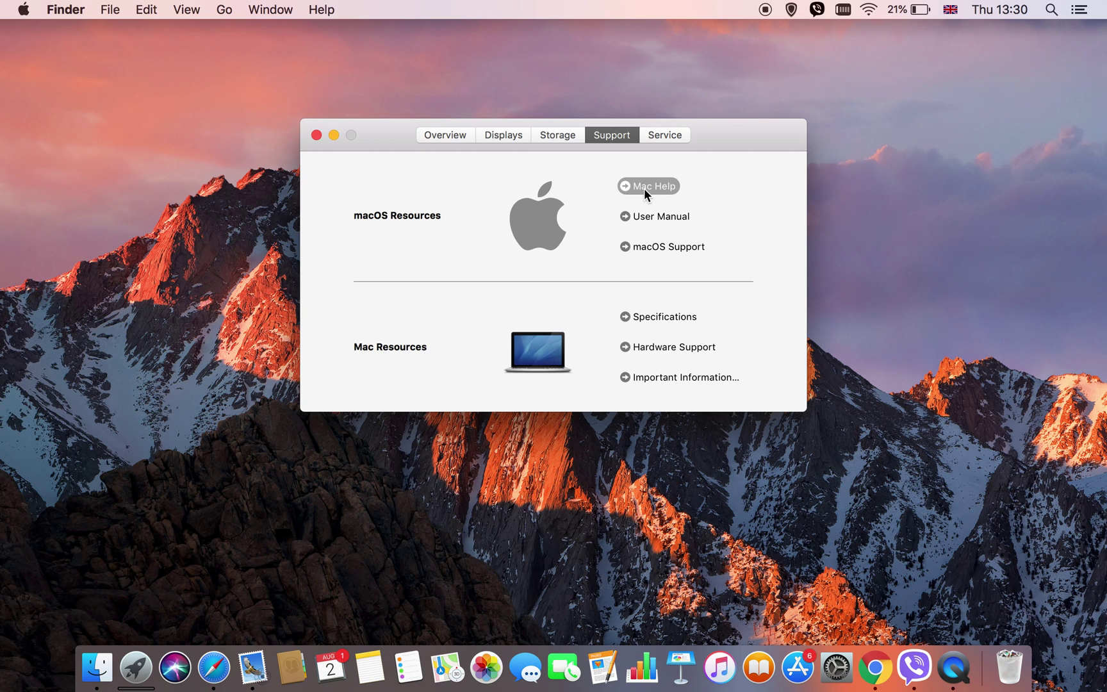
left_click(665, 136)
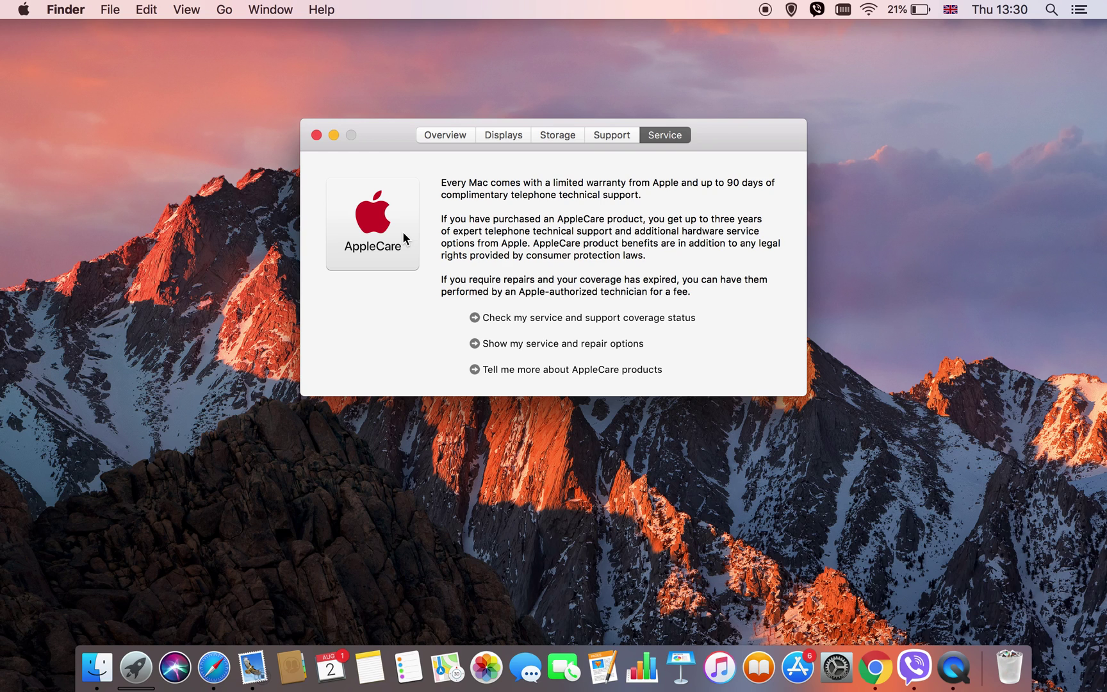
left_click(317, 135)
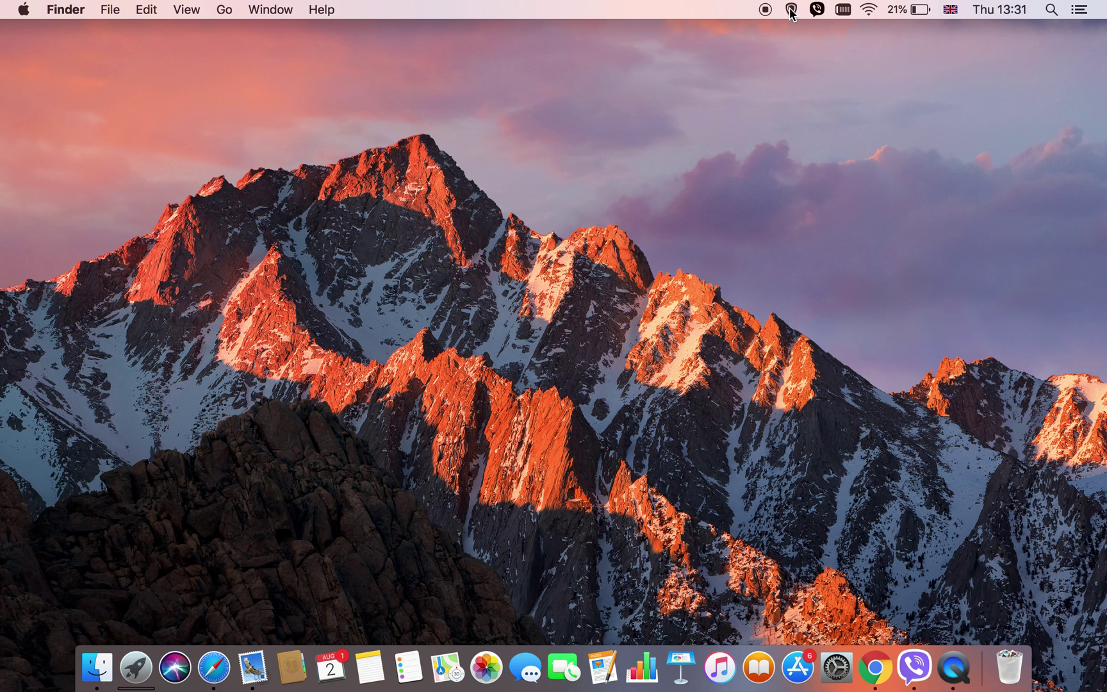
Step: View the available Wi-Fi networks and the Network preferences, closing the preferences window at the end
left_click(869, 9)
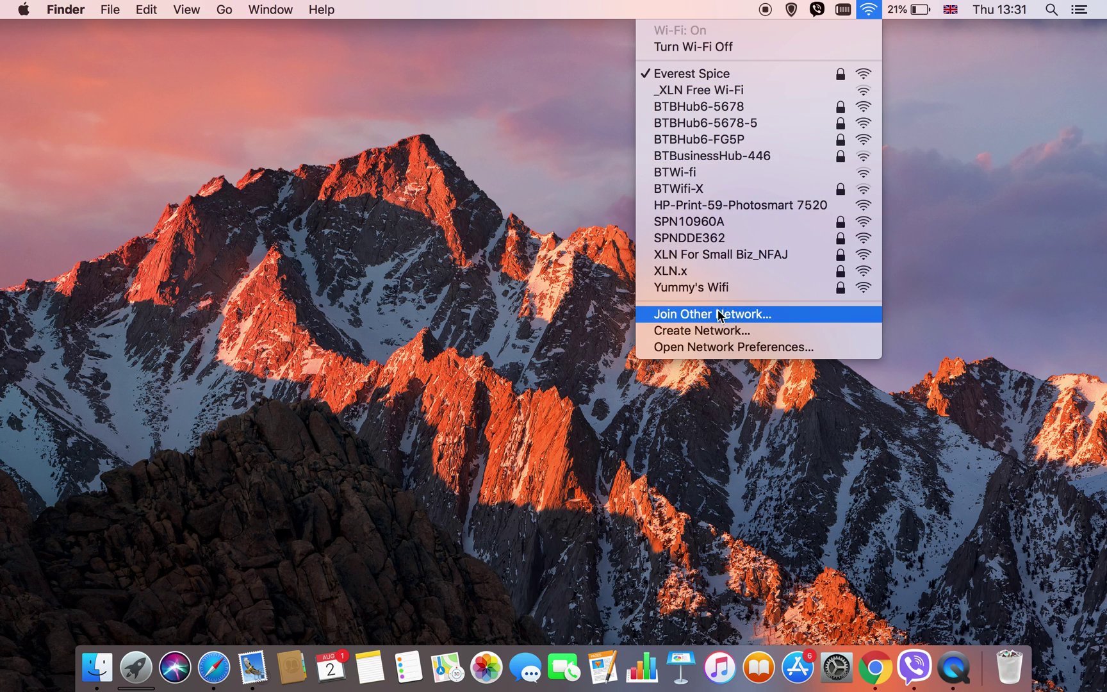
left_click(721, 348)
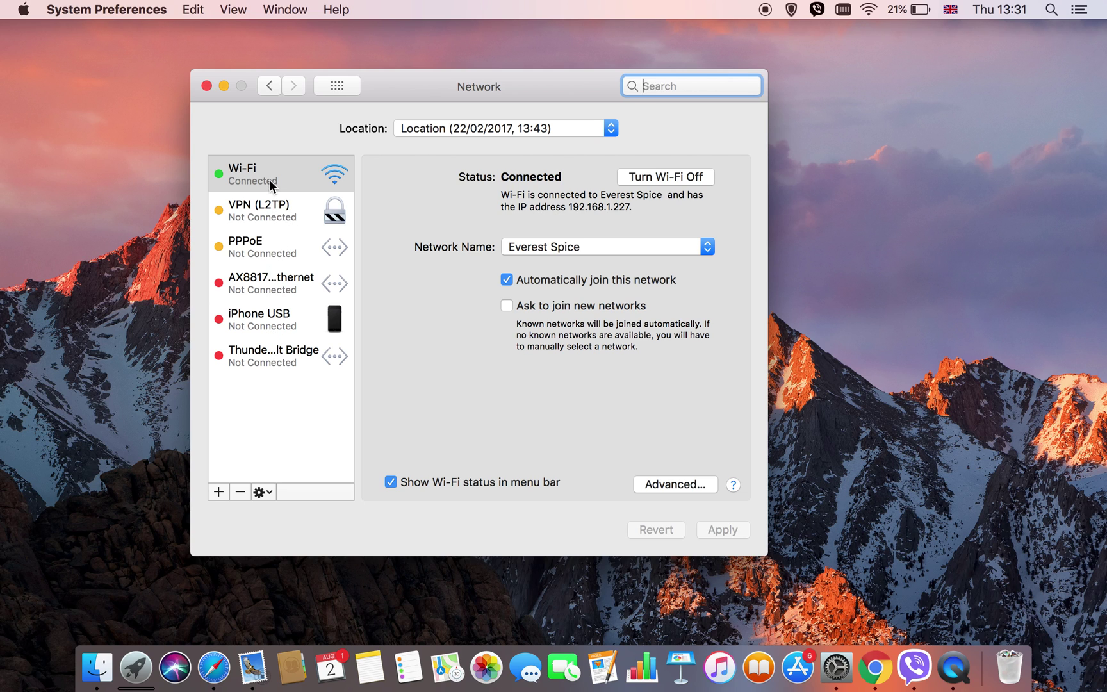
left_click(206, 86)
Step: Check the battery's power and energy options and the list of keyboard input sources, leaving British selected
left_click(900, 10)
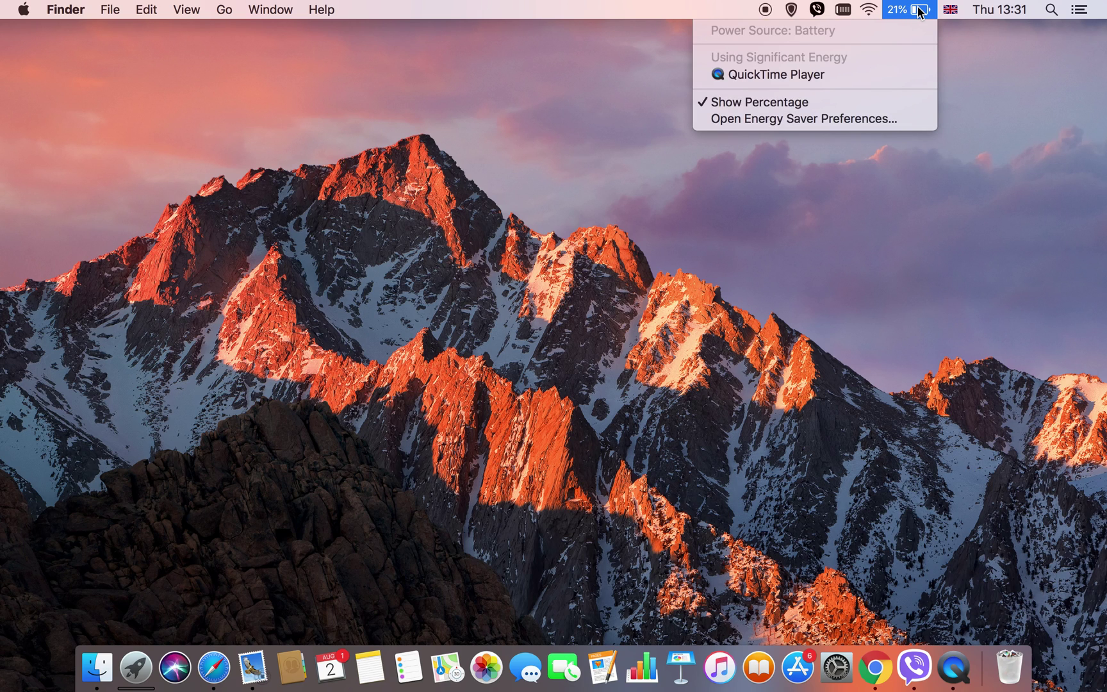
left_click(758, 75)
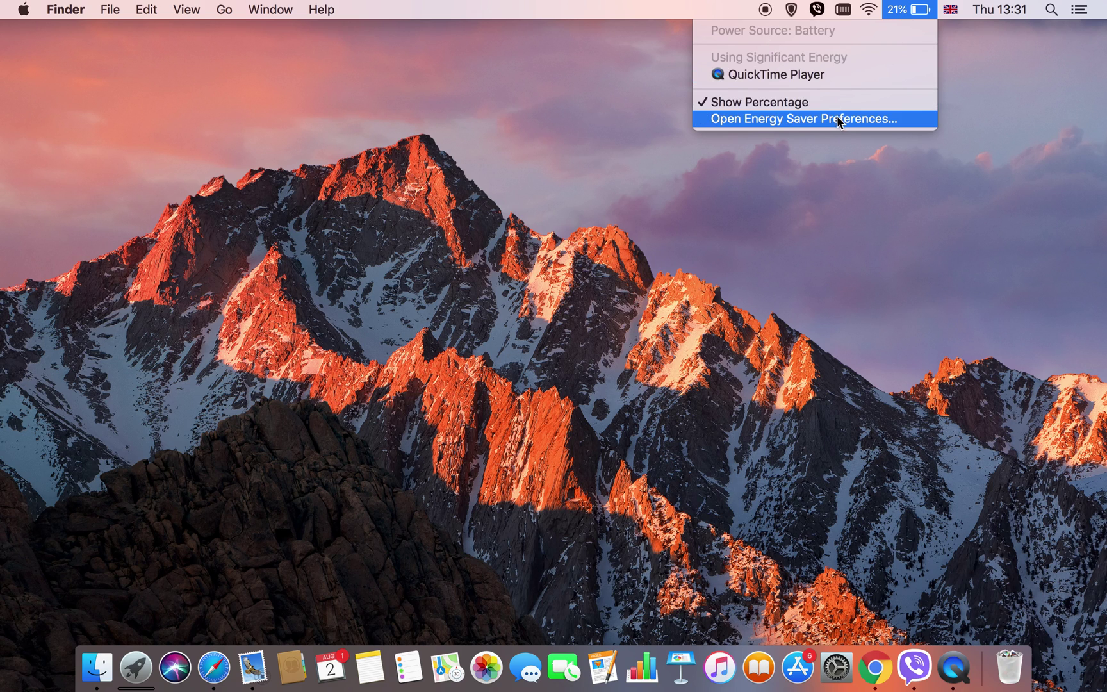
left_click(897, 11)
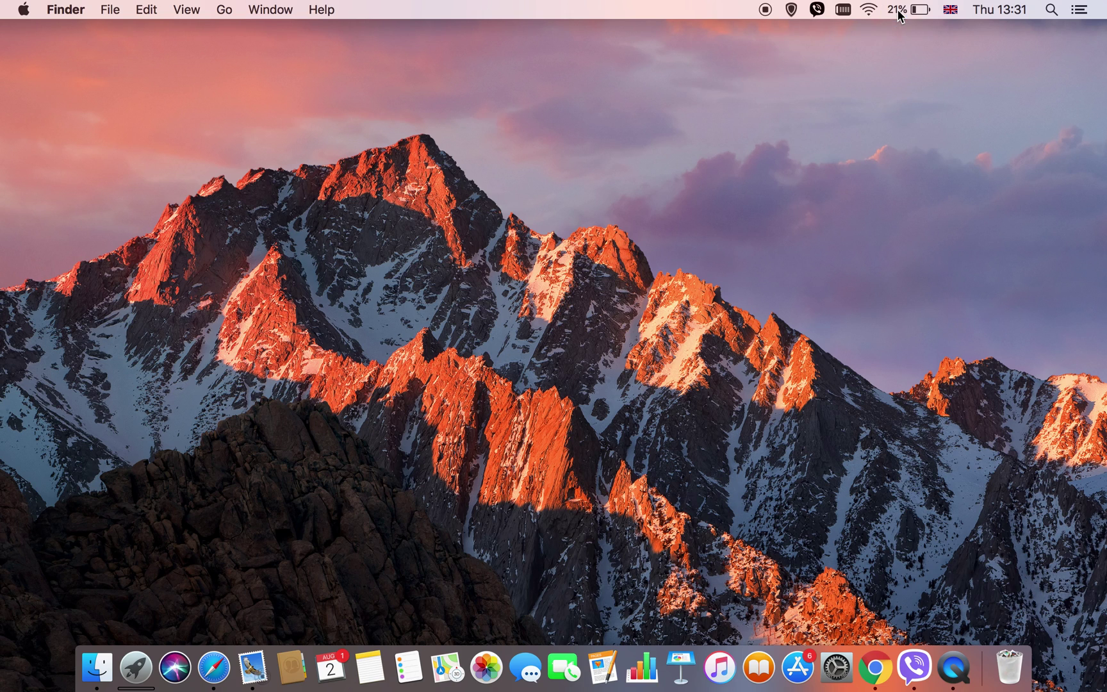
left_click(954, 10)
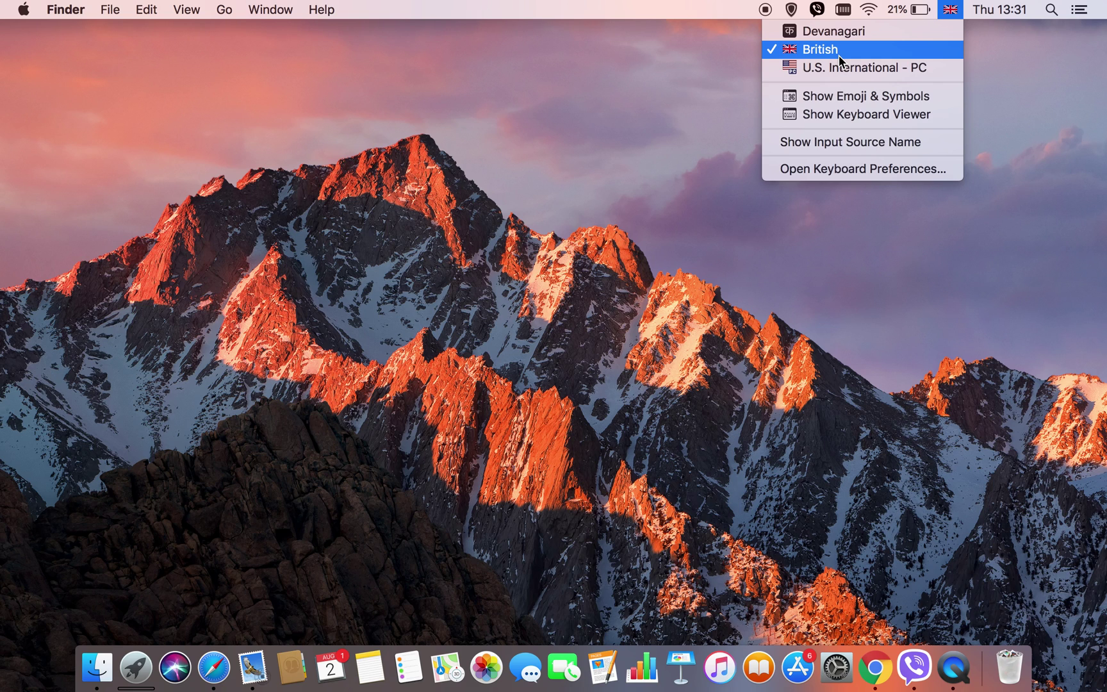
left_click(943, 9)
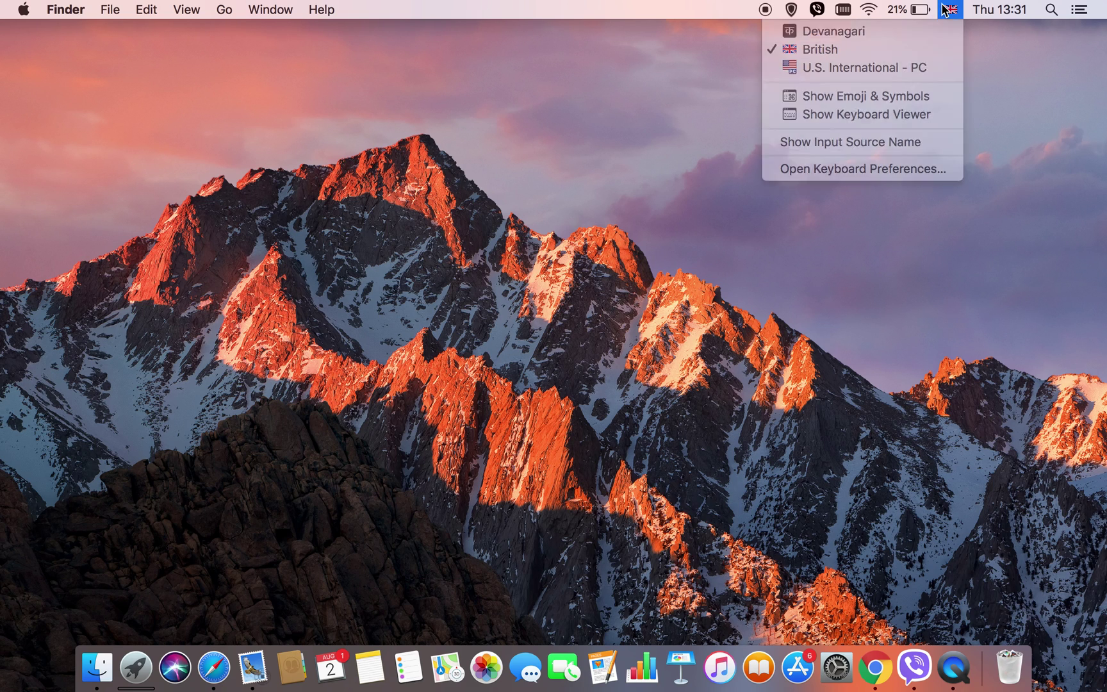
Step: Switch the system clock to the analog view and return it to the digital view
left_click(1004, 8)
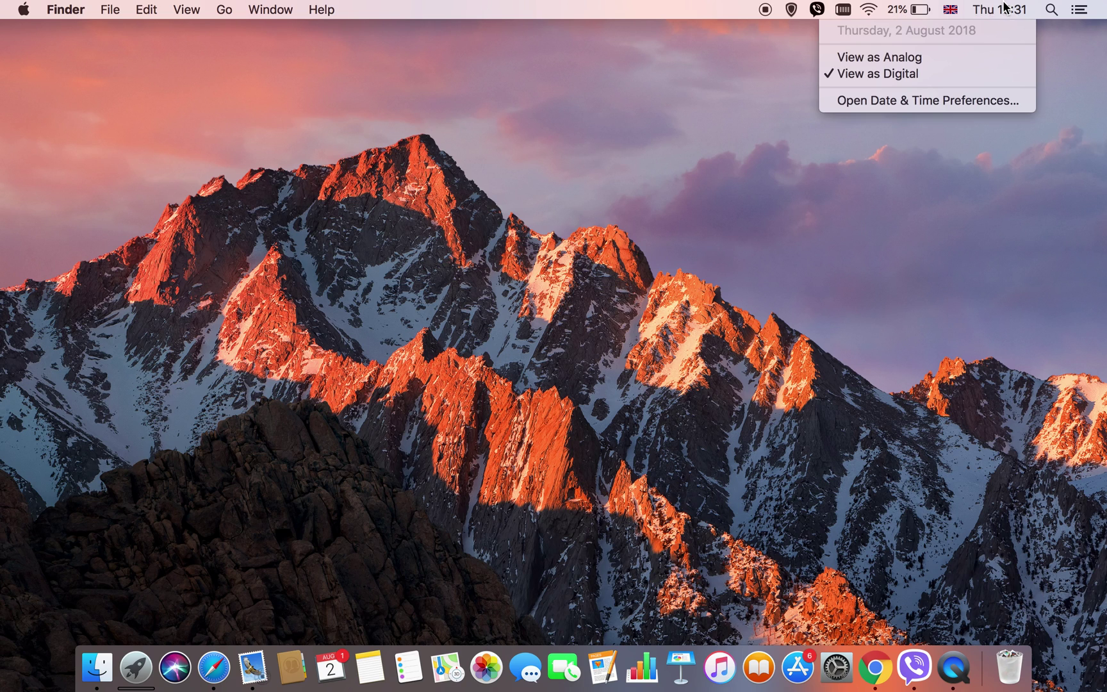
left_click(906, 57)
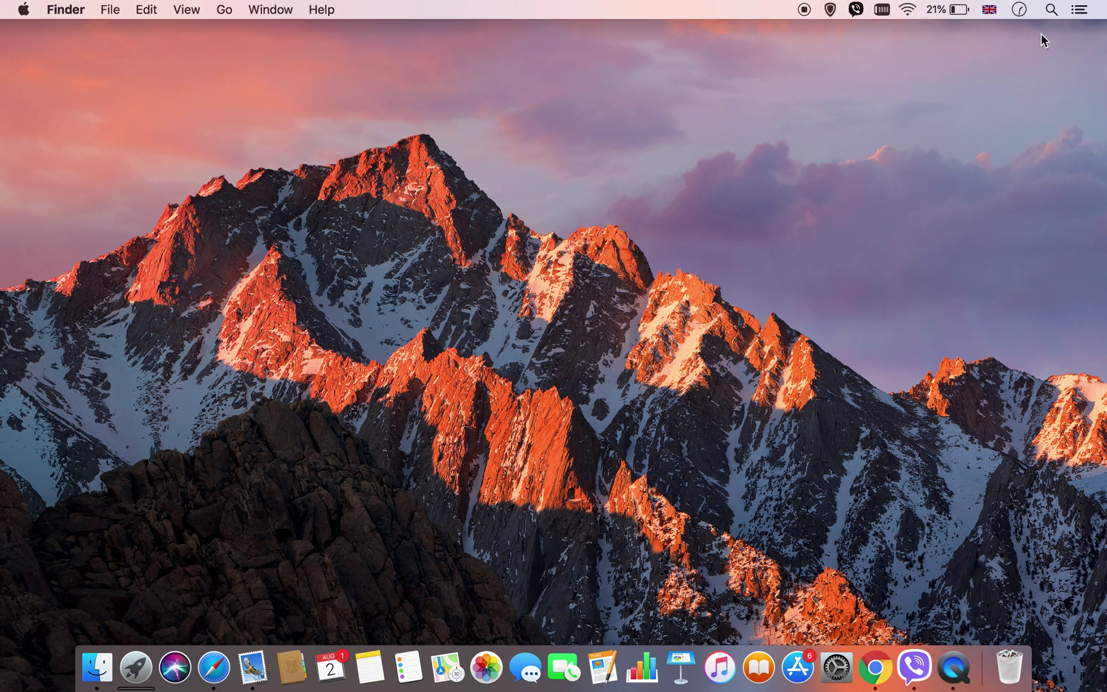
left_click(1019, 9)
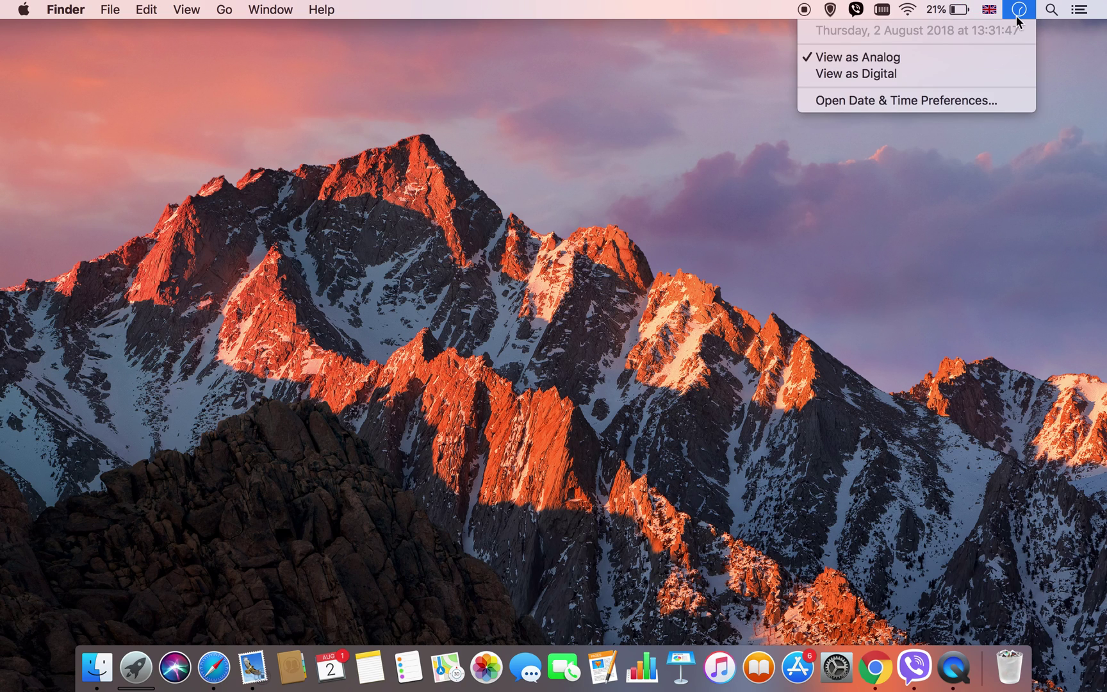
left_click(946, 78)
Step: Search Spotlight for "mail" and "chr", clearing the search text after each query
left_click(1051, 12)
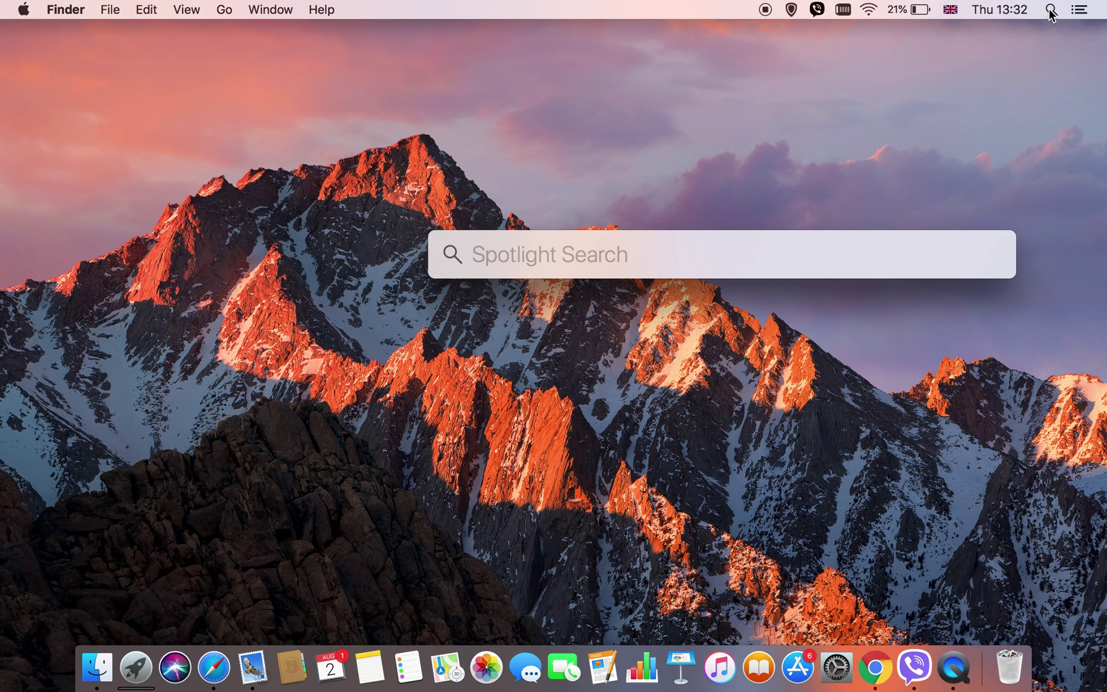
type("mail")
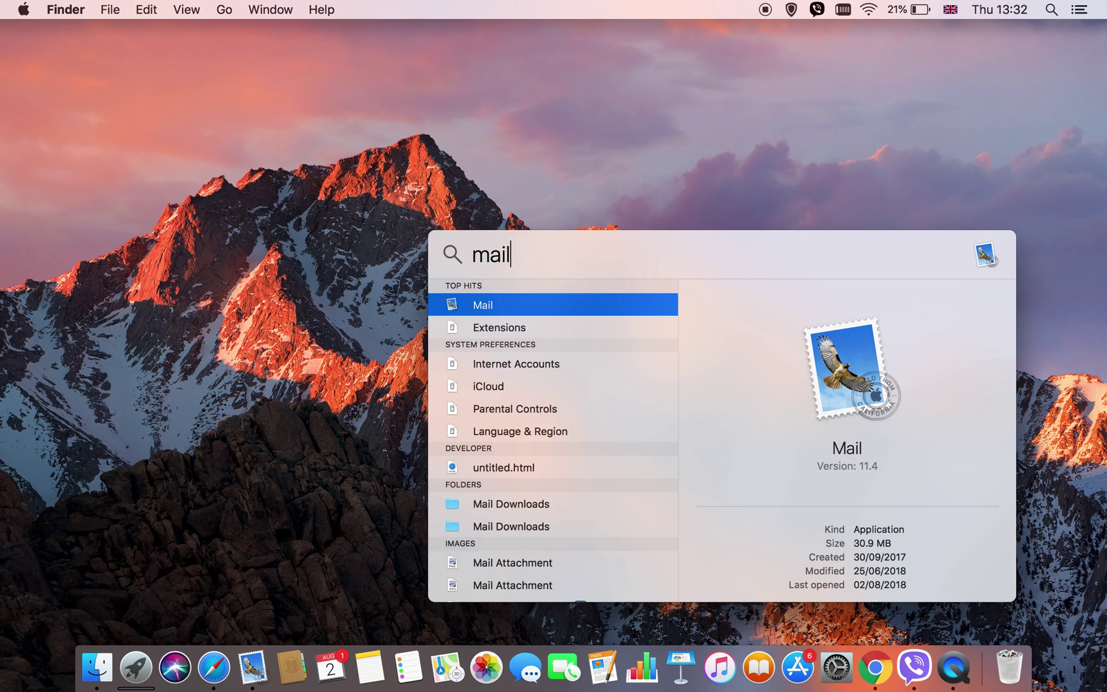
key("BackSpace")
key("BackSpace")
key("BackSpace")
key("BackSpace")
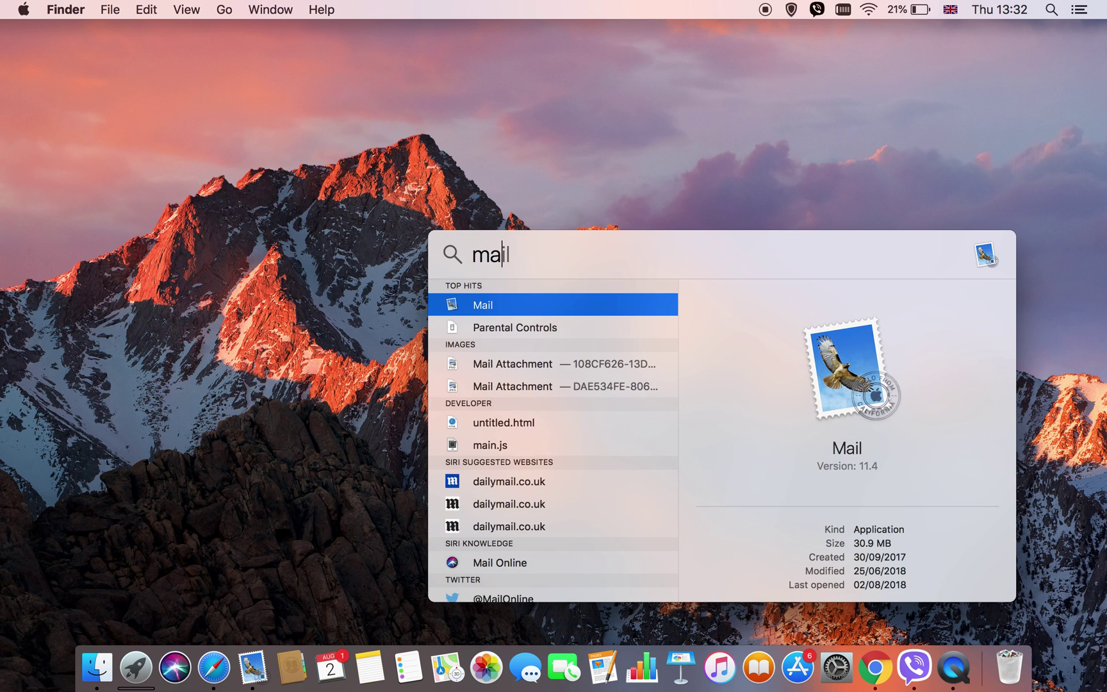
type("chr")
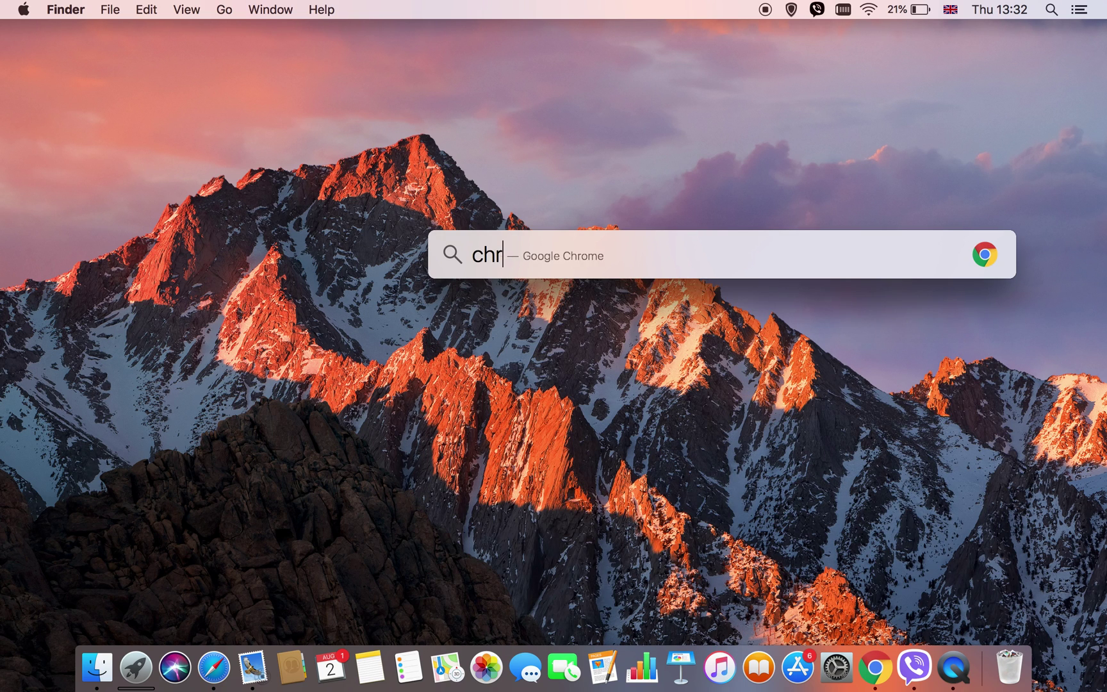
key("BackSpace")
key("BackSpace")
key("BackSpace")
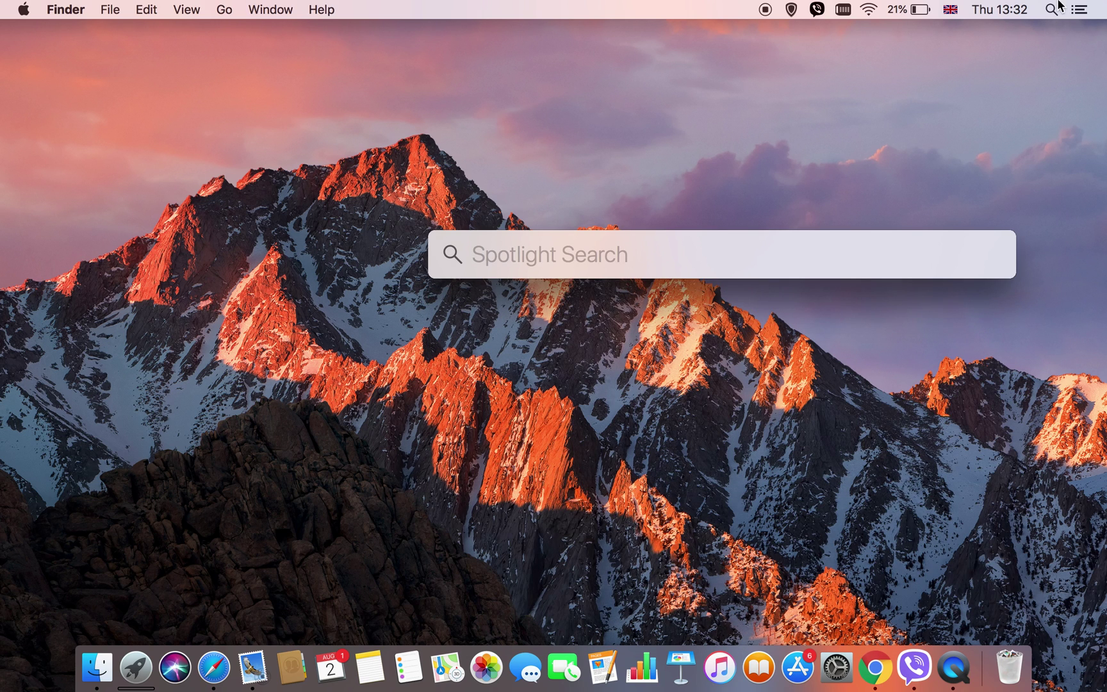
Step: Look through the weather, calendar, stocks and tomorrow widgets in Notification Center's Today view
left_click(1089, 6)
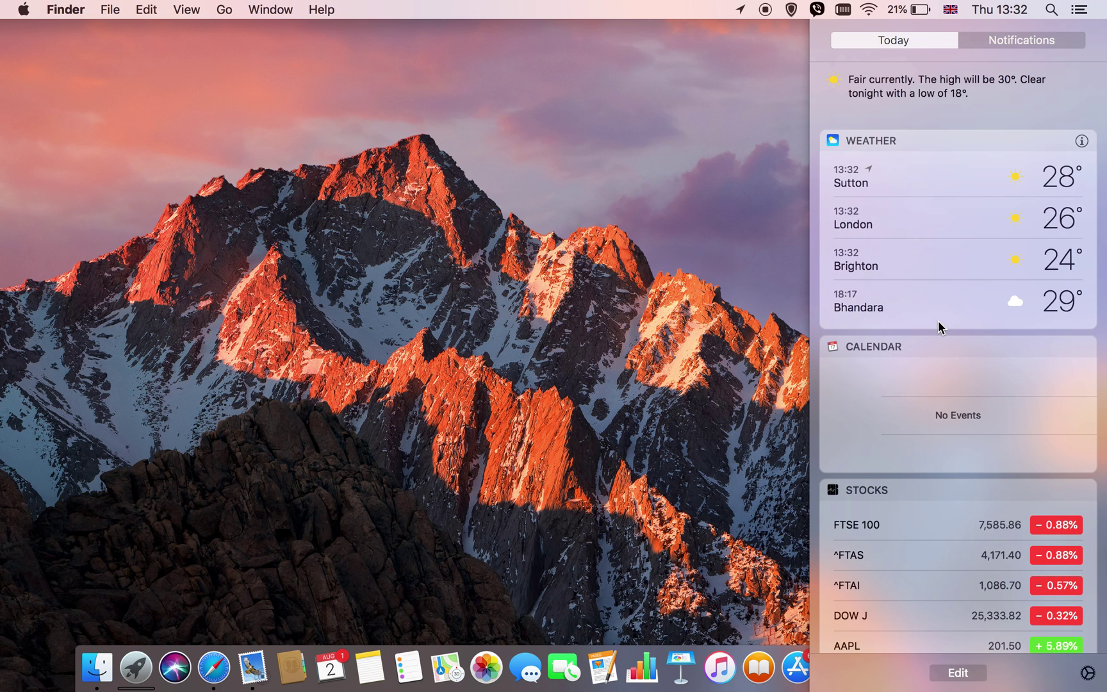
scroll(938, 323, "down", 2)
scroll(906, 317, "down", 5)
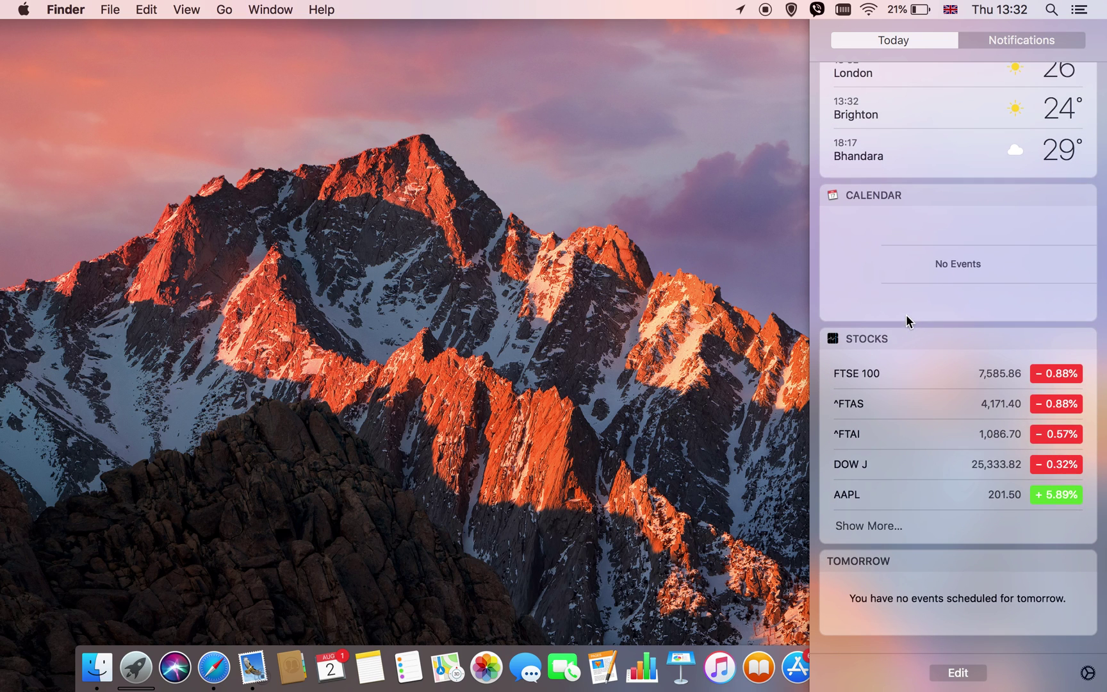
scroll(989, 254, "down", 4)
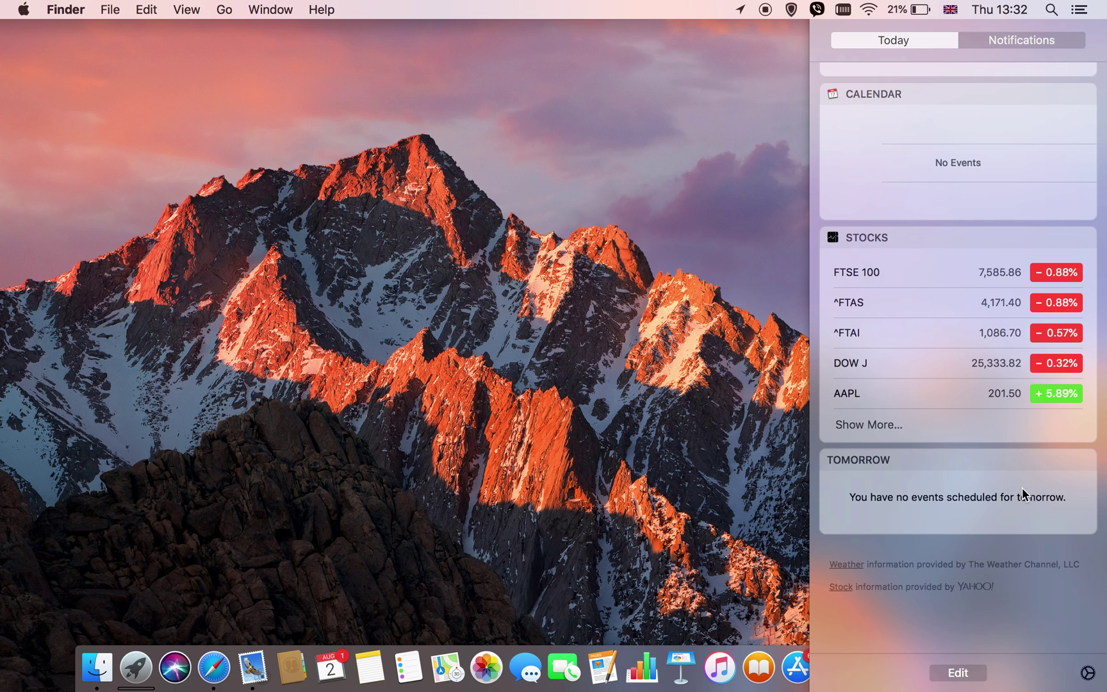
mouse_move(942, 333)
scroll(908, 377, "up", 3)
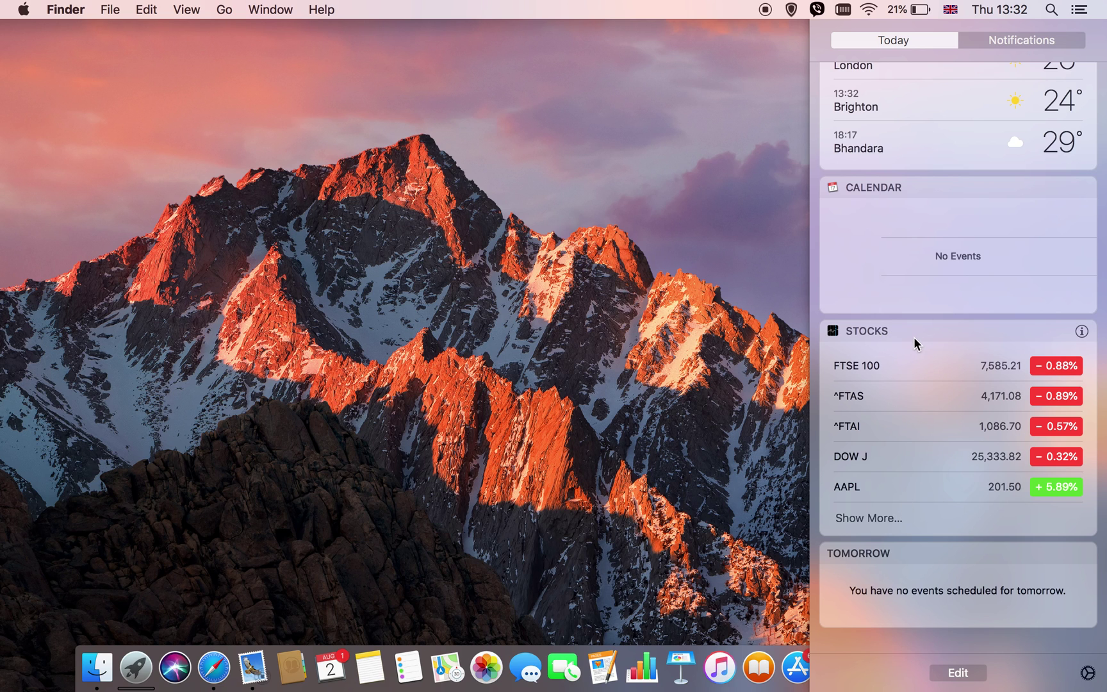
scroll(913, 337, "up", 5)
Step: Browse the recent notifications and the Night Shift and Do Not Disturb options, leaving Notification Center at the end
left_click(1009, 38)
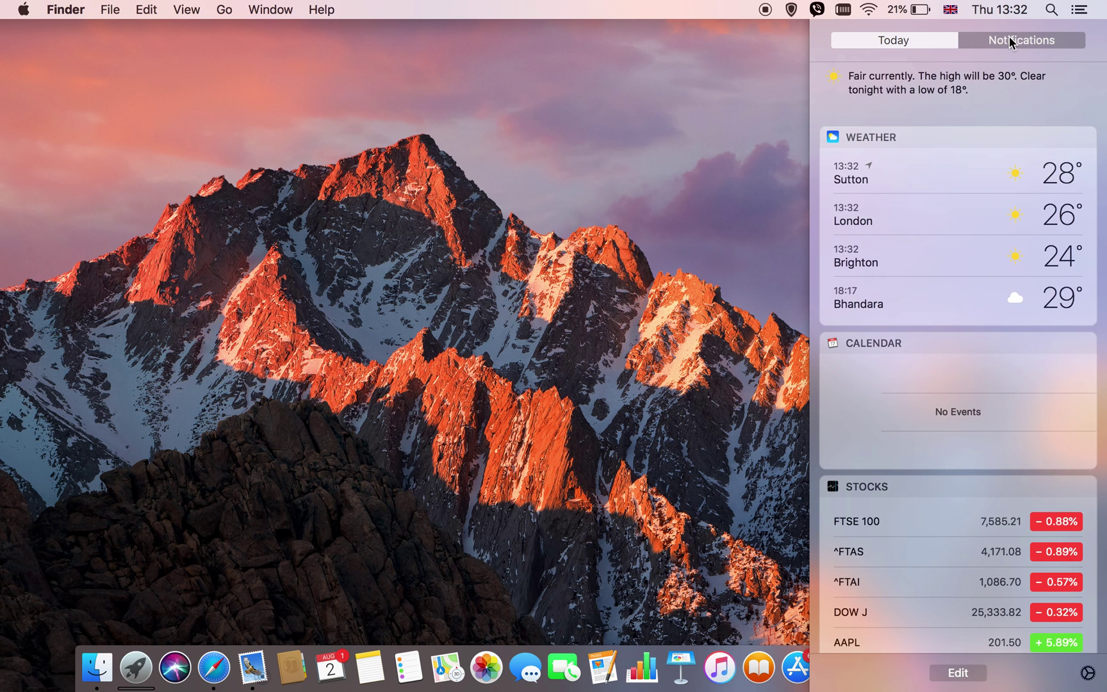
scroll(928, 335, "down", 4)
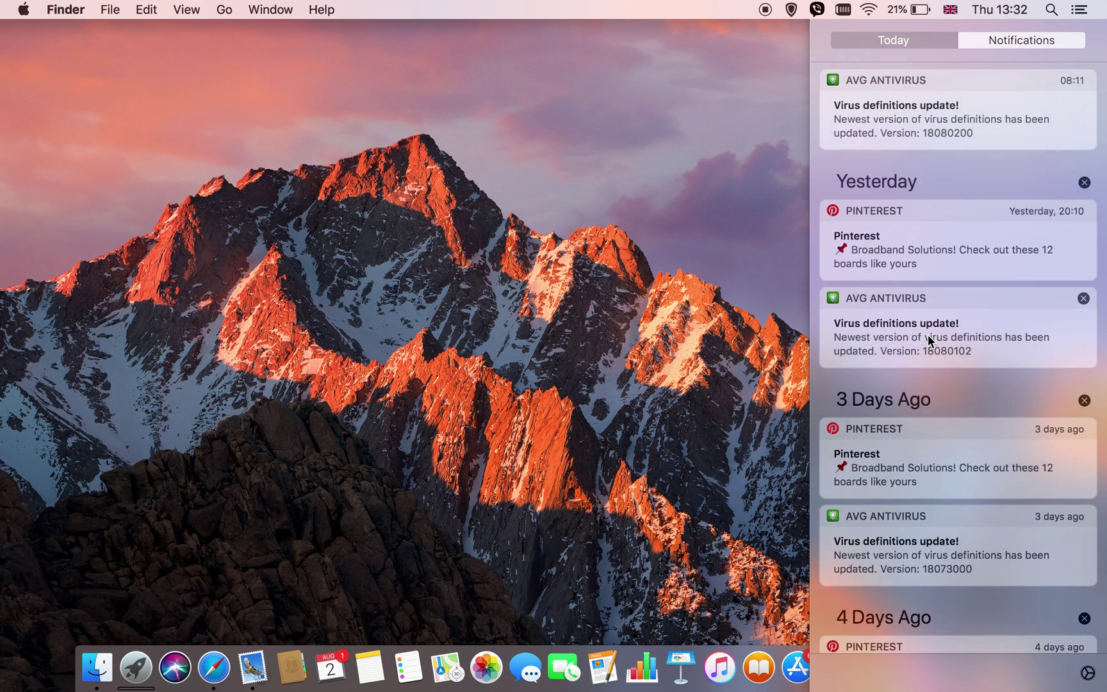
scroll(928, 335, "up", 5)
scroll(929, 335, "up", 2)
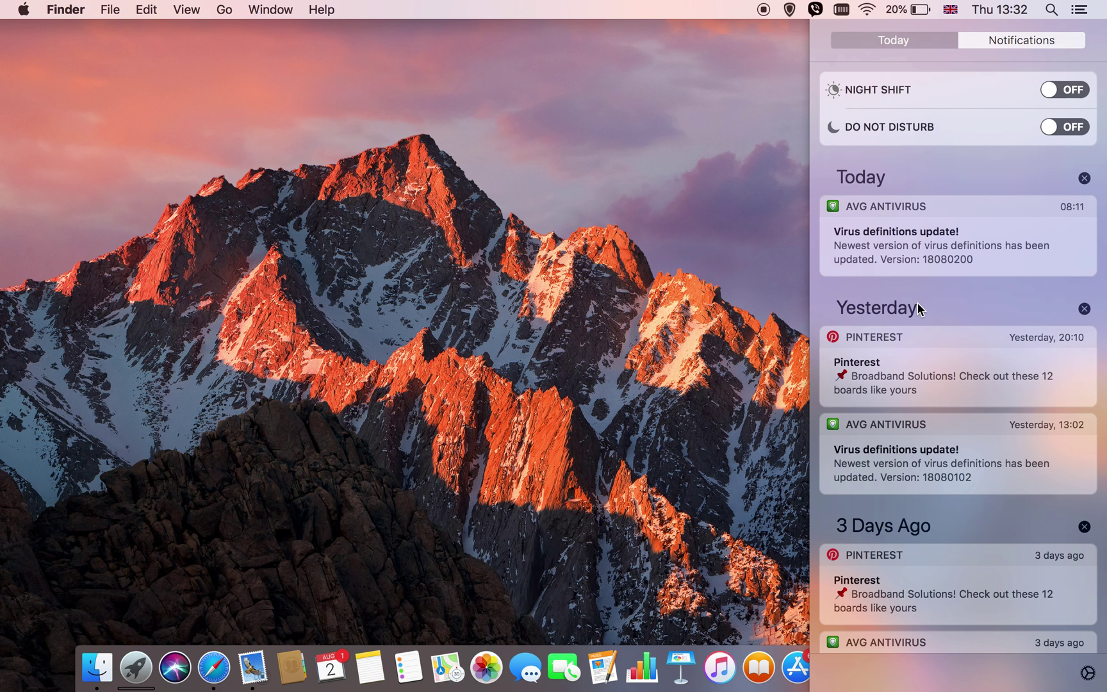
mouse_move(890, 213)
scroll(931, 266, "down", 4)
scroll(931, 264, "down", 5)
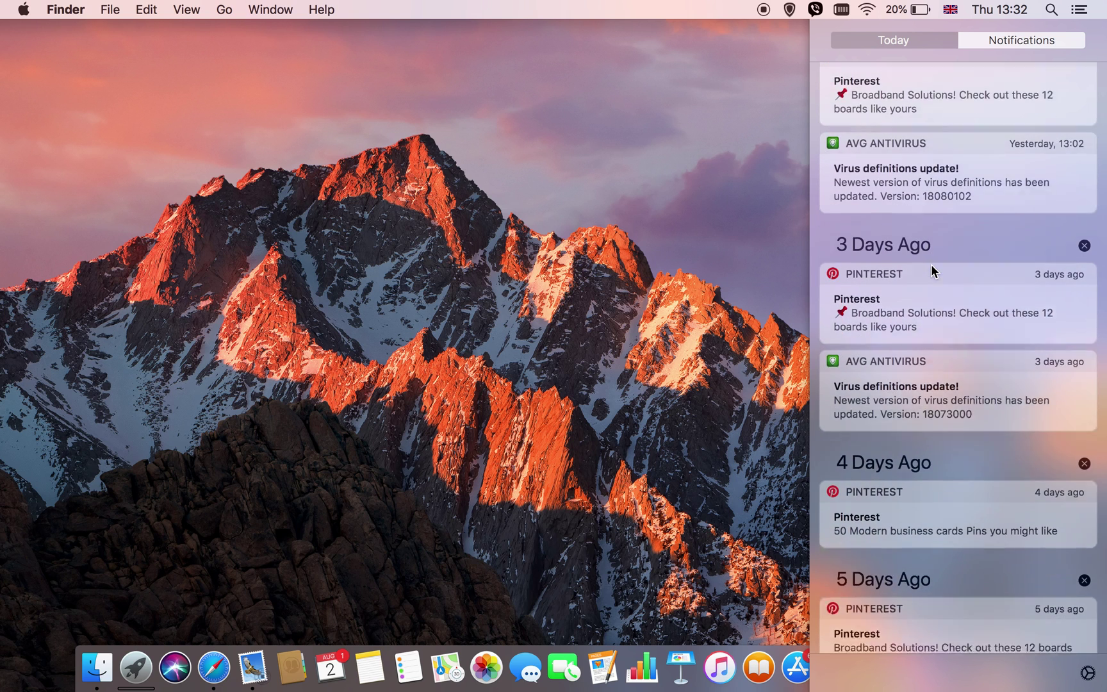
scroll(1015, 151, "up", 10)
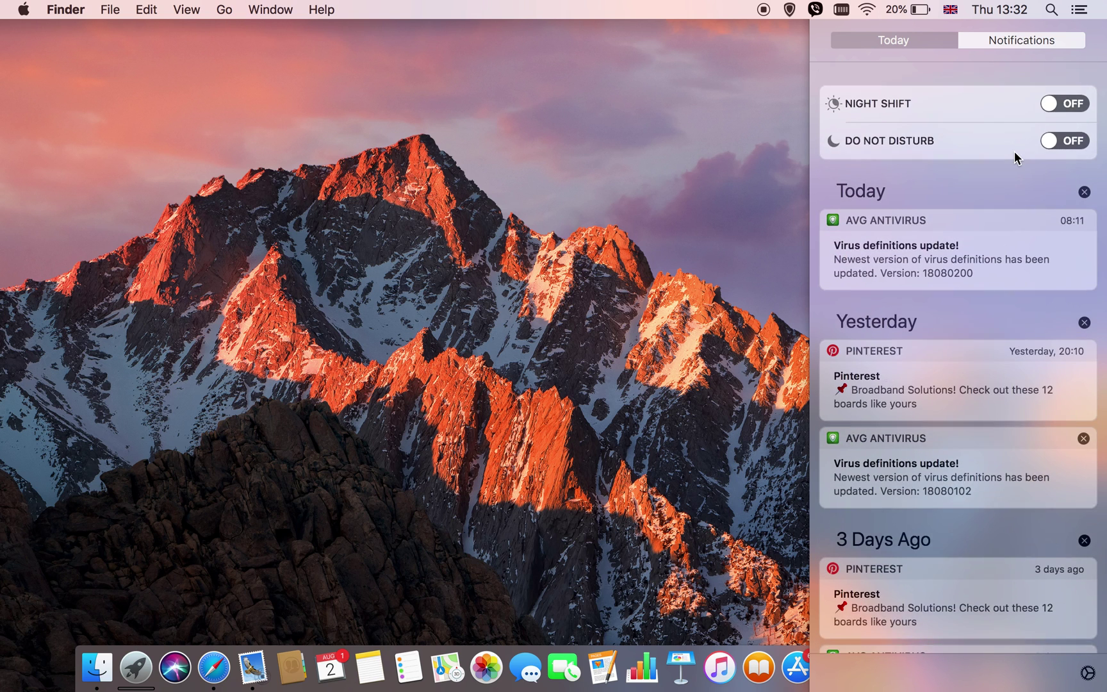
left_click(1051, 10)
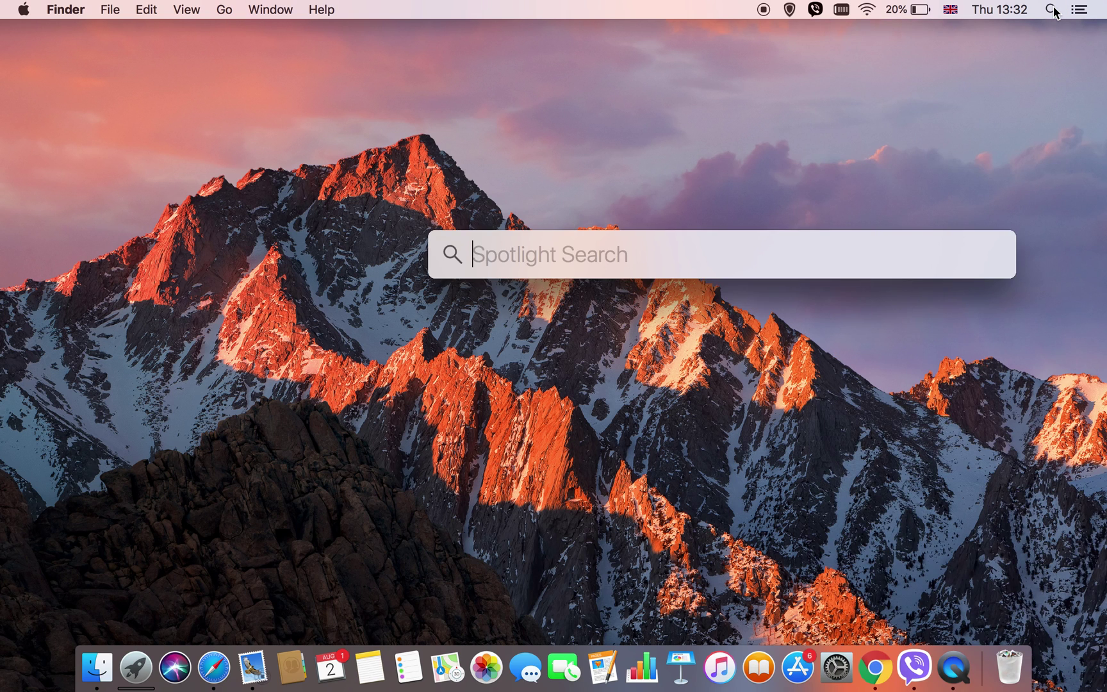
left_click(893, 110)
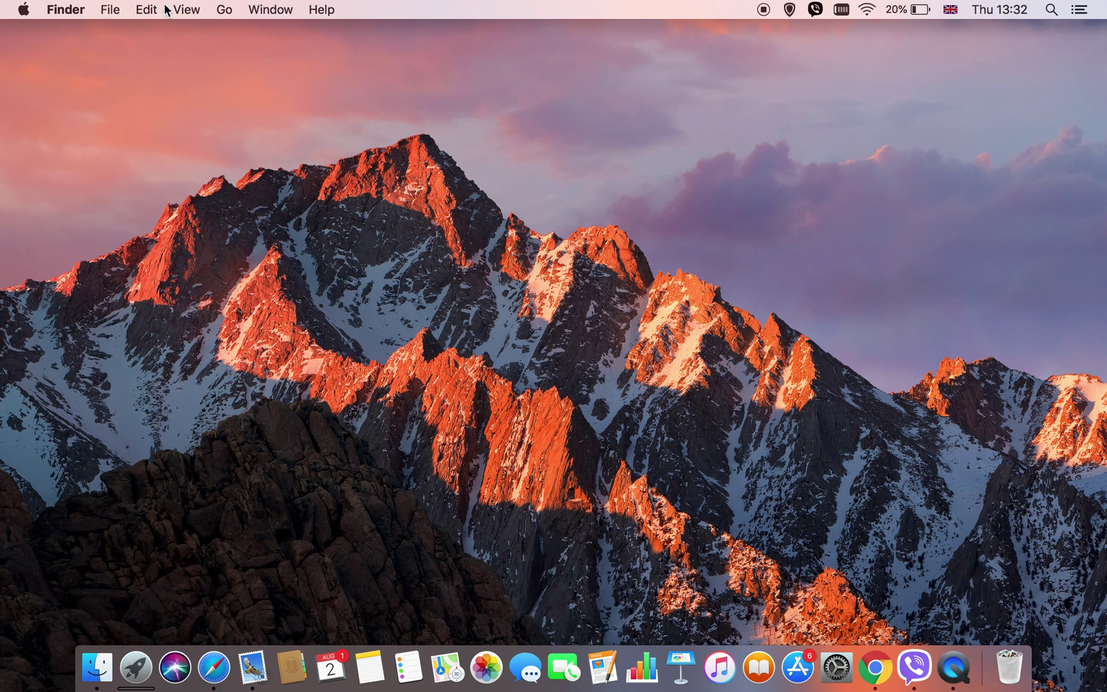
Step: Open System Preferences
left_click(24, 9)
left_click(61, 54)
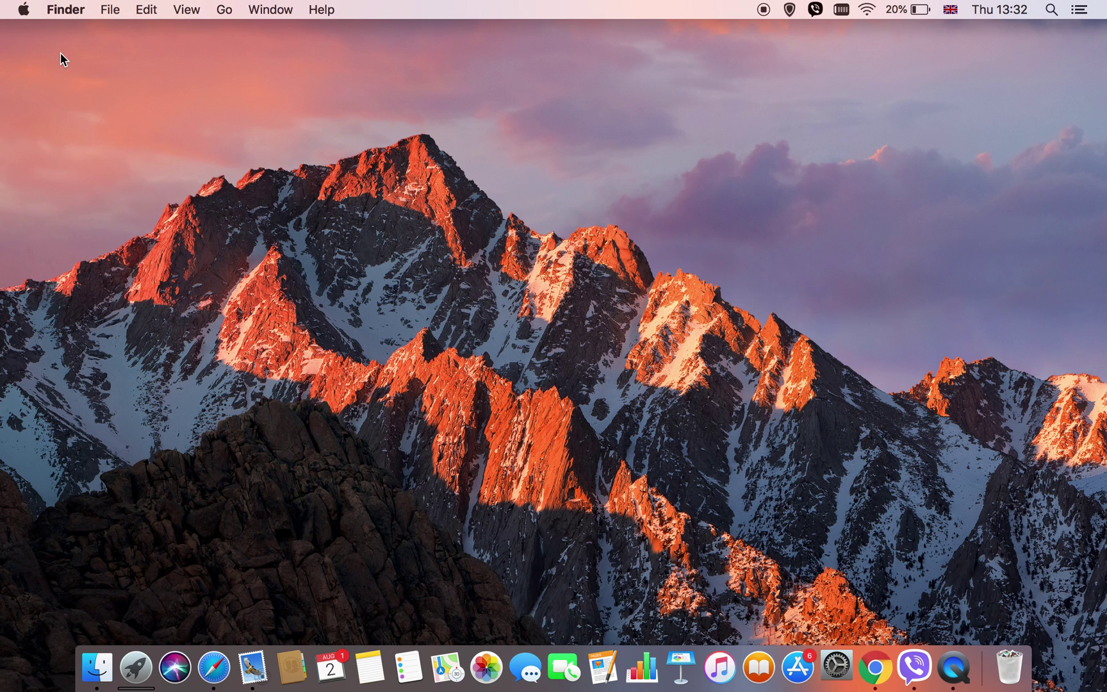